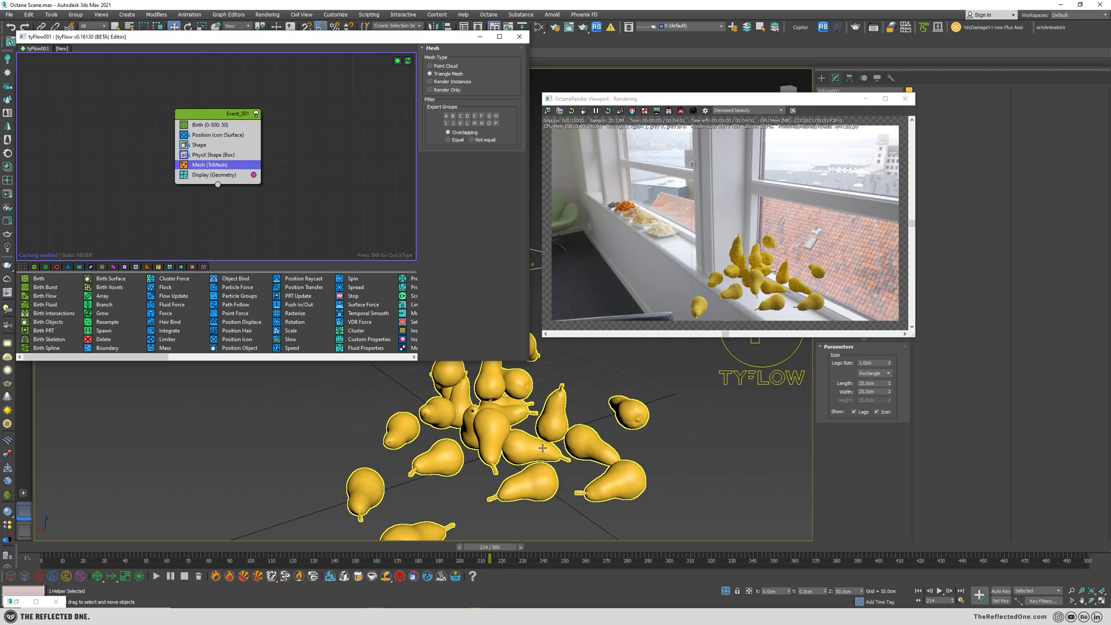
Step: Orbit the pear pile to a lower angle, deselect the particles, and bring up the material editor
middle_click_drag(543, 448, 457, 423, "alt")
left_click(458, 423)
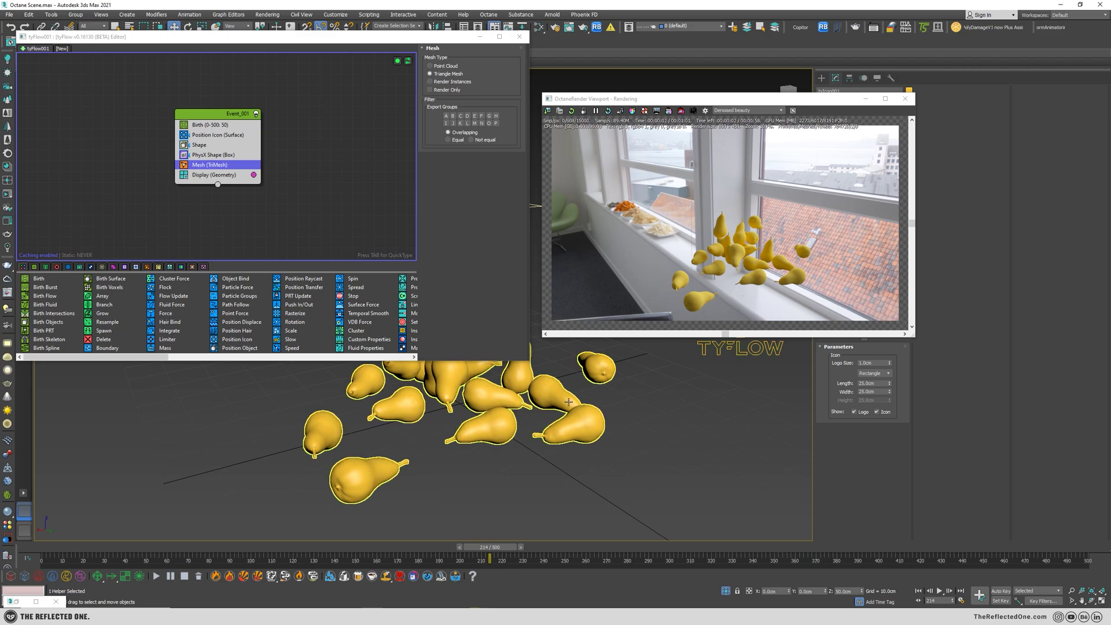
scroll(575, 404, "down", 5)
key("m")
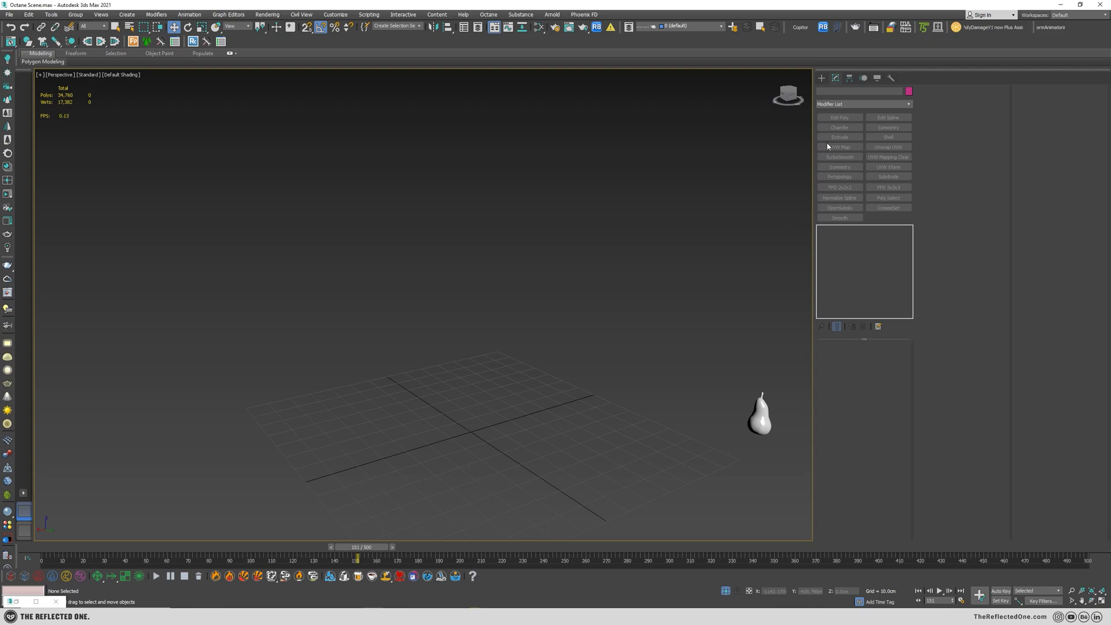
Step: Place a new tyFlow object in the scene and bring up its node editor
left_click(823, 77)
left_click(879, 175)
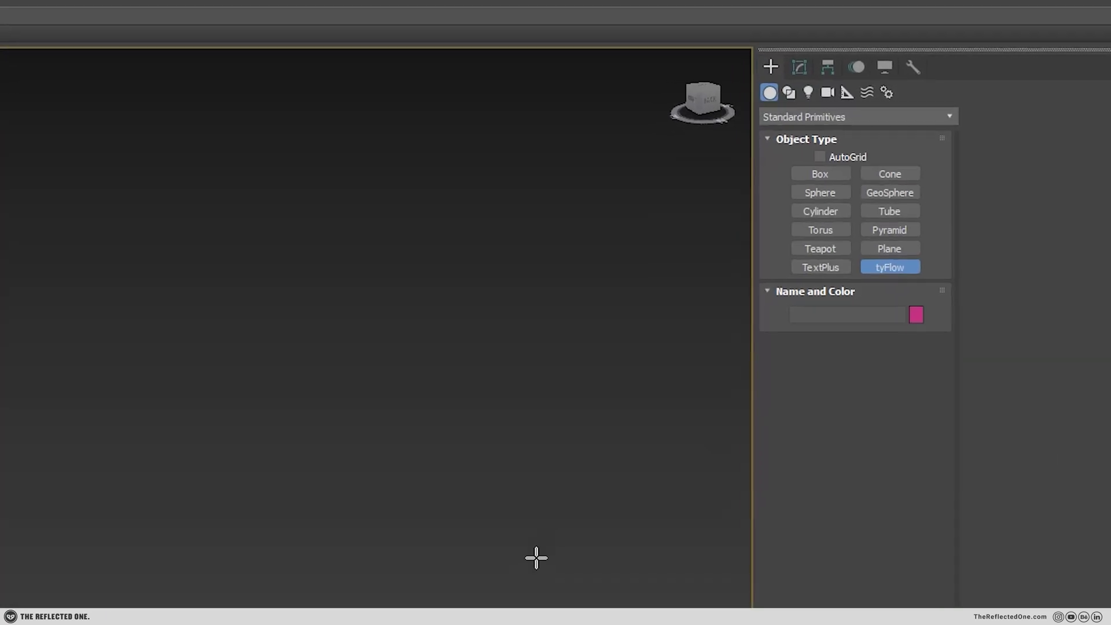
left_click_drag(669, 345, 682, 368)
left_click(836, 77)
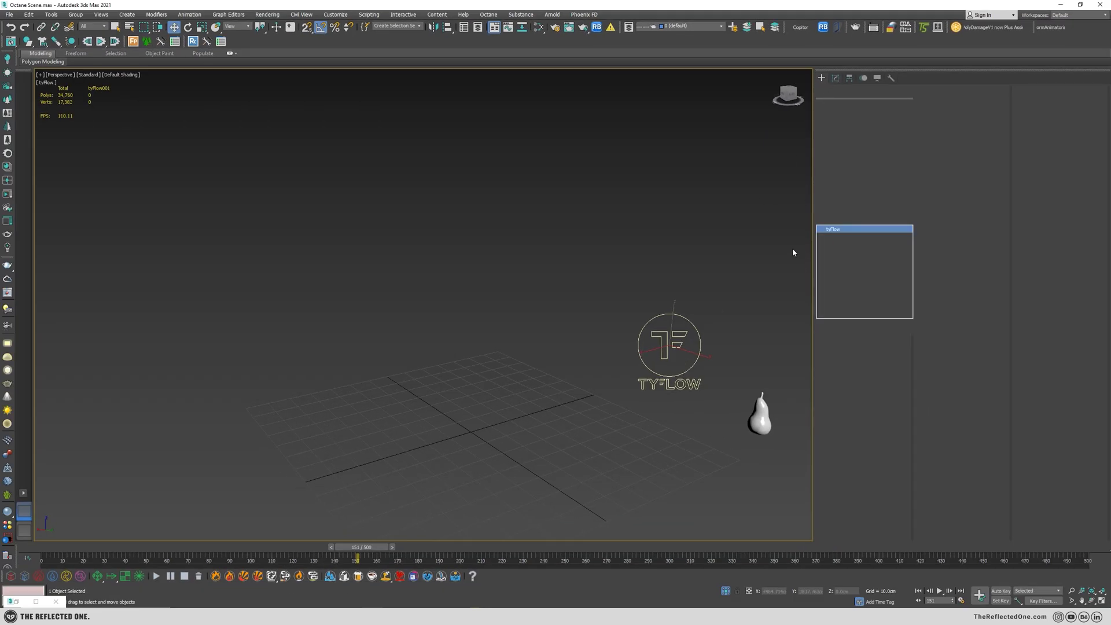
left_click(851, 365)
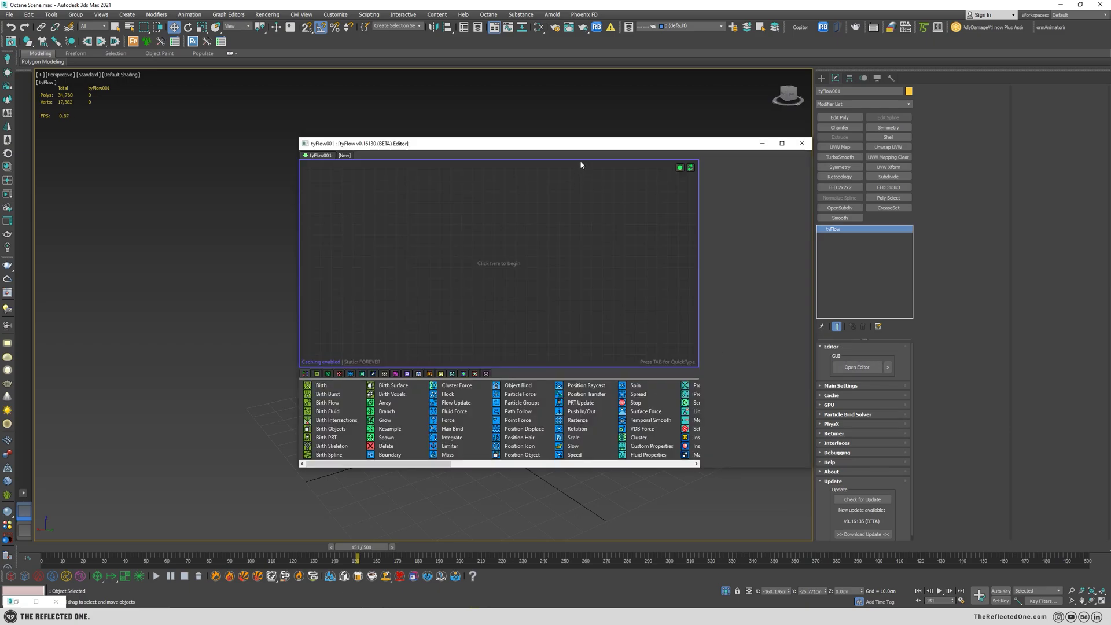
mouse_move(578, 148)
left_mouse_down()
mouse_move(338, 84)
mouse_move(339, 65)
left_mouse_up()
Step: Add the Simple PhysX Flow preset and play the cube simulation from the start
right_click(228, 143)
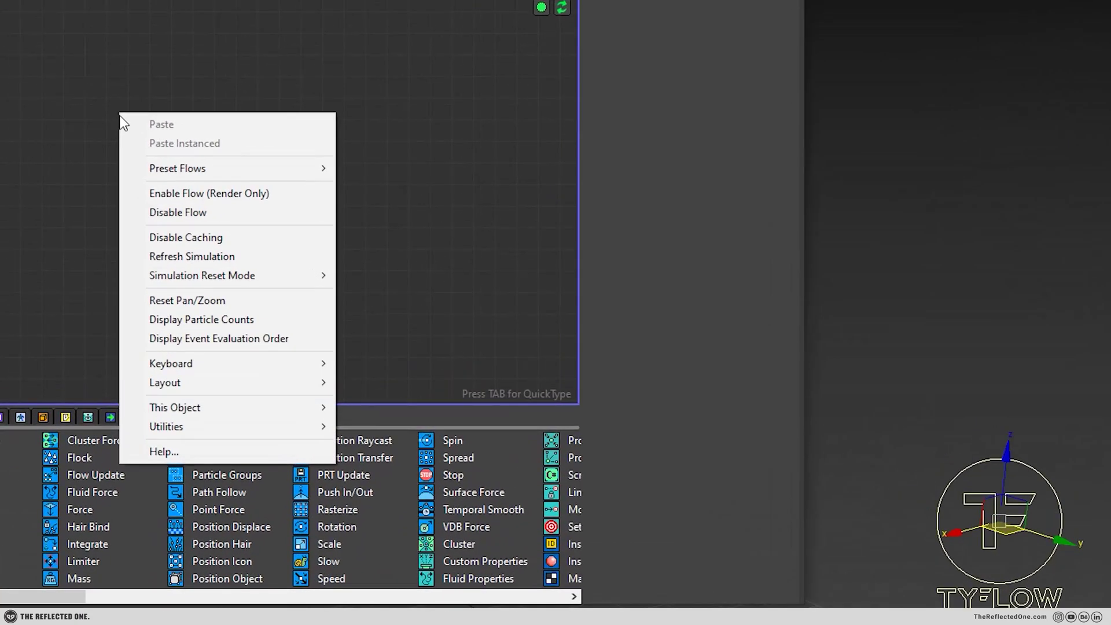
mouse_move(177, 168)
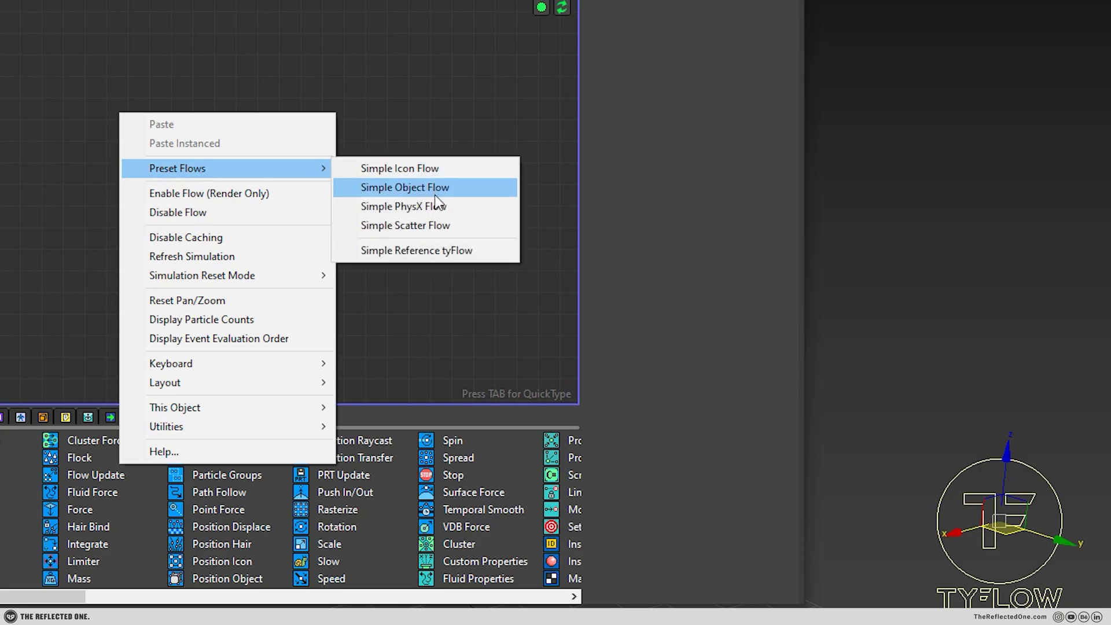
left_click(438, 211)
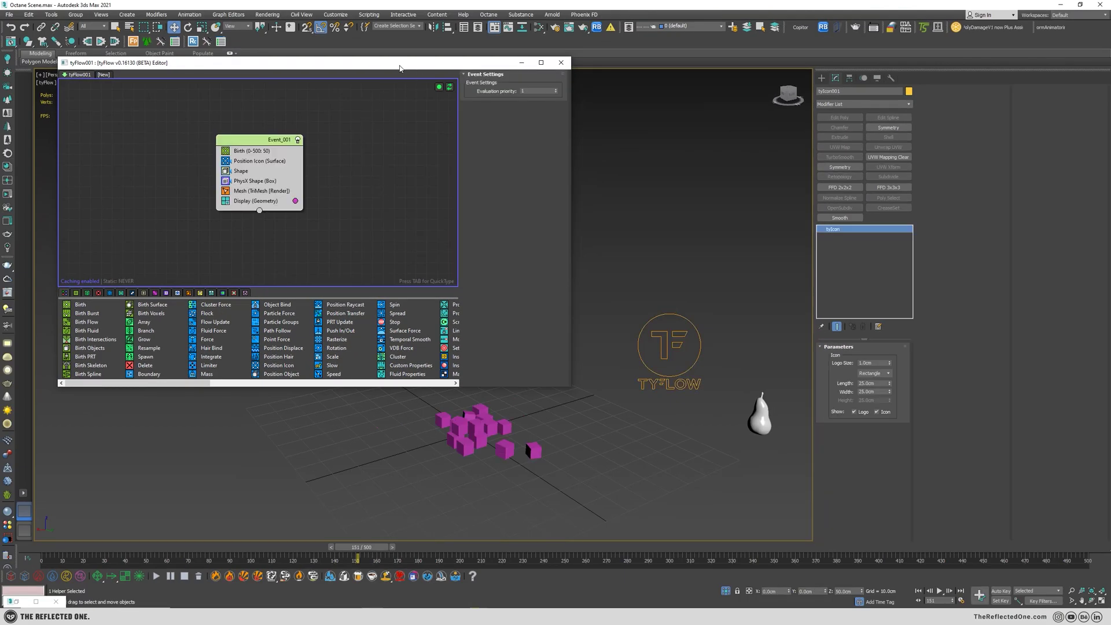
left_click_drag(399, 67, 358, 41)
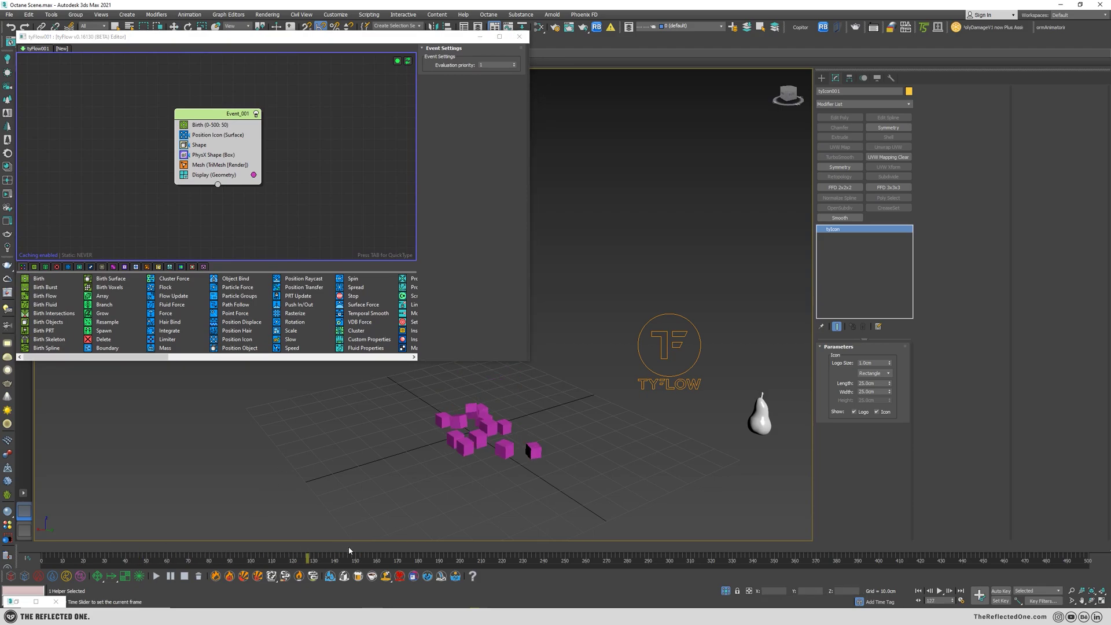
left_click_drag(244, 547, 348, 546)
middle_click_drag(488, 414, 477, 471, "alt")
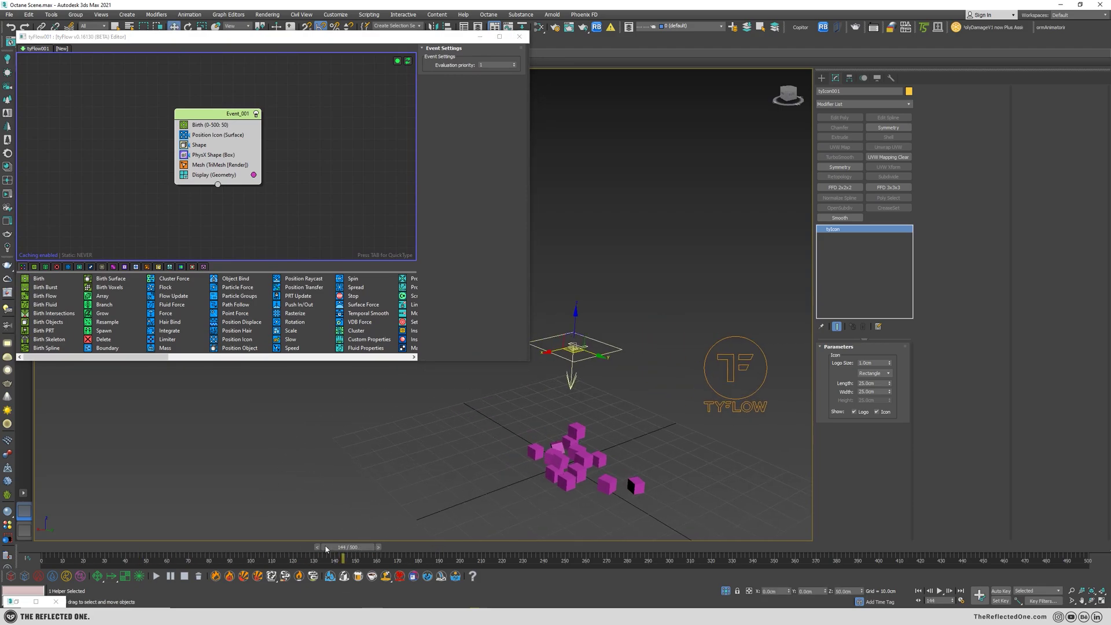
left_click_drag(346, 549, 52, 547)
key("slash")
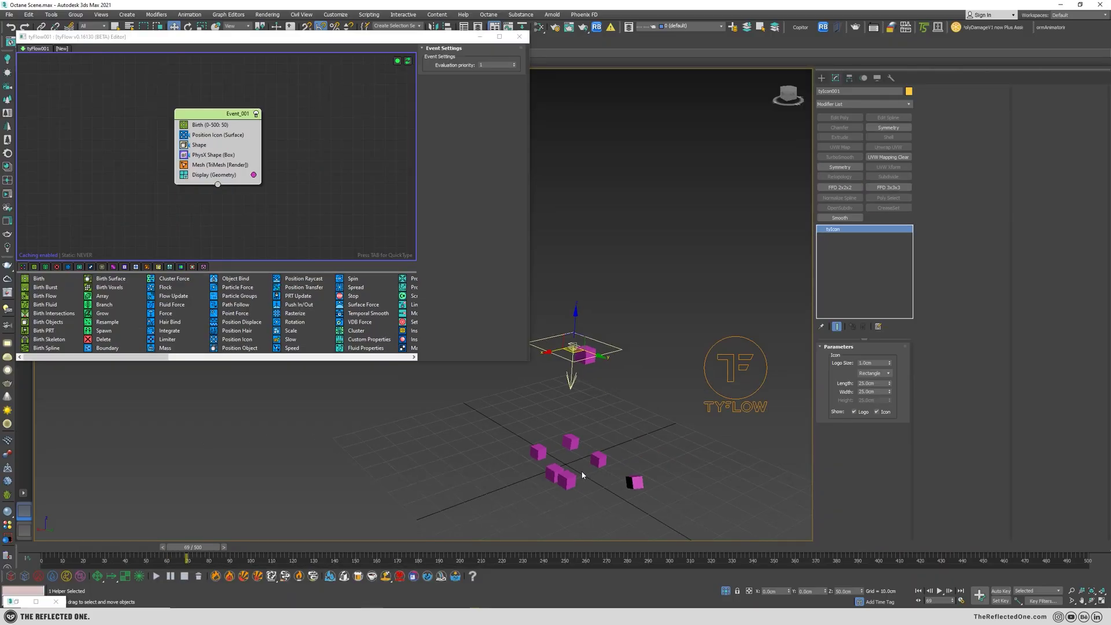
Step: Set the Shape operator to reference node Pear_01 with Scale % unchecked, and scrub ahead
left_click(202, 145)
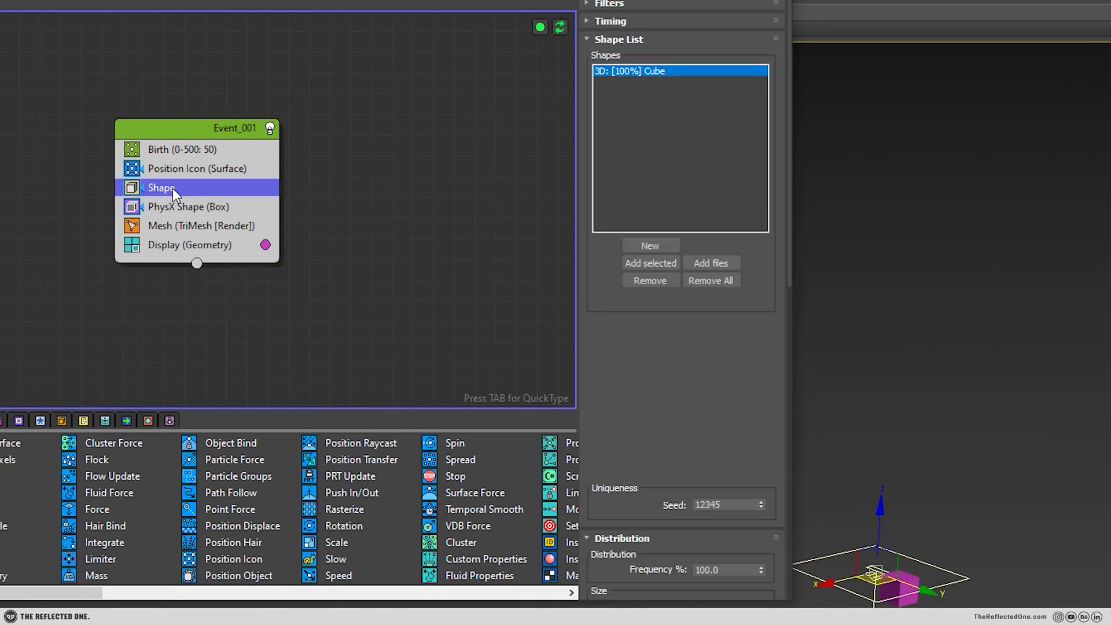
scroll(669, 391, "down", 5)
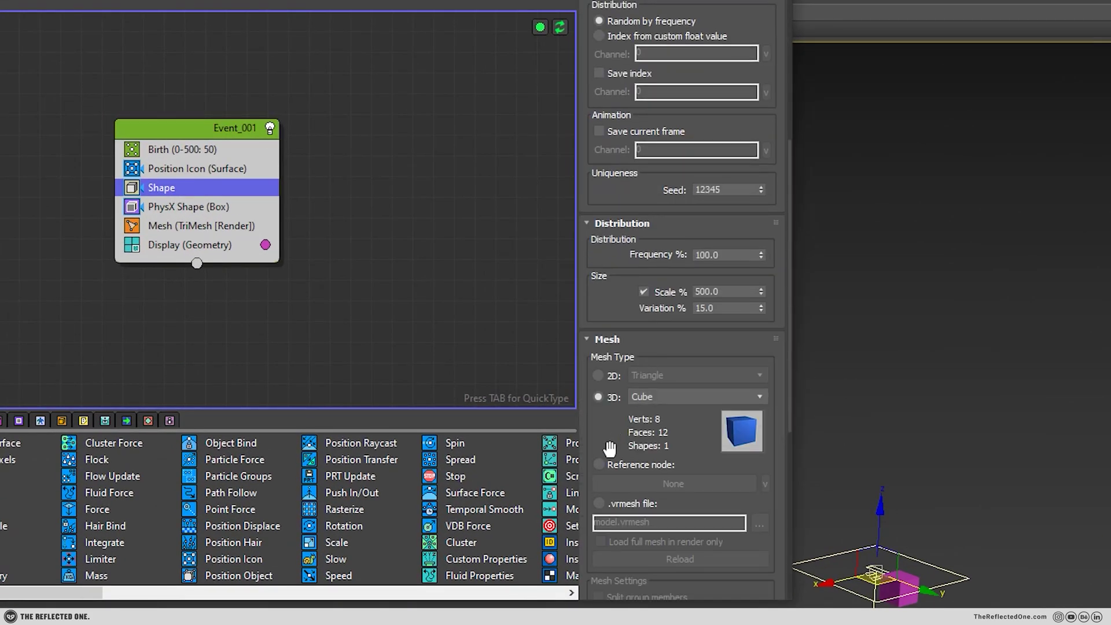
scroll(617, 374, "down", 2)
left_click(620, 361)
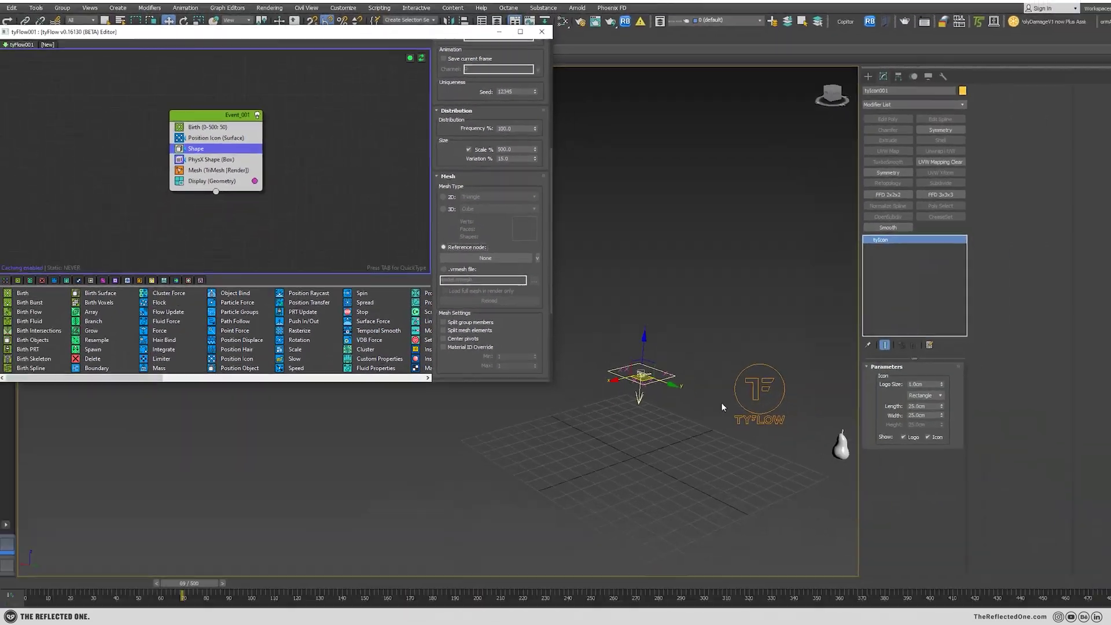
left_click(502, 246)
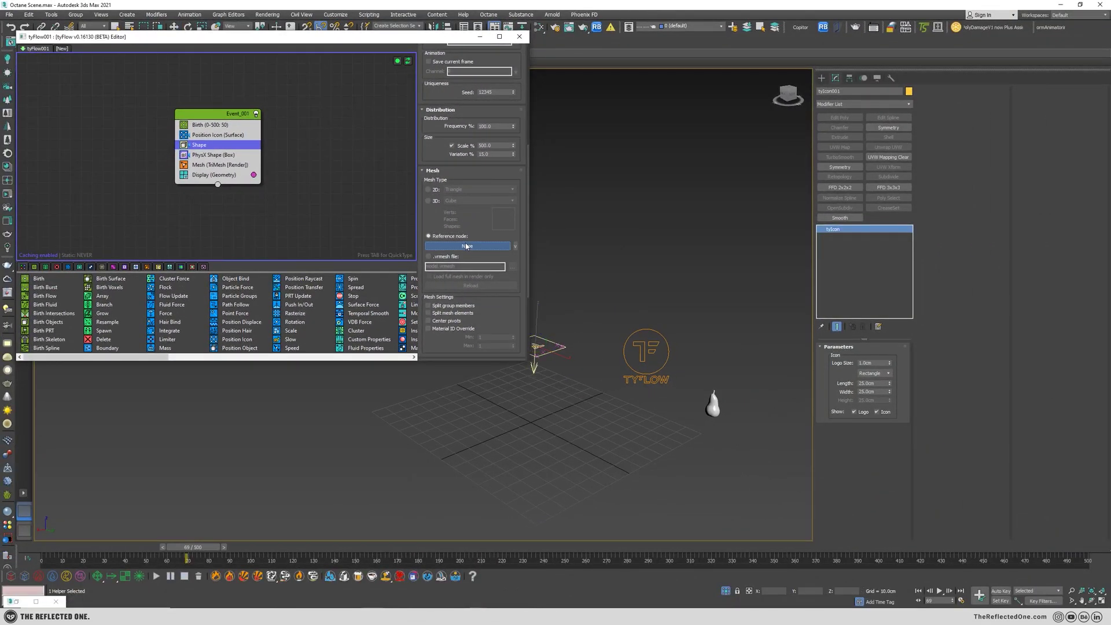
left_click(712, 404)
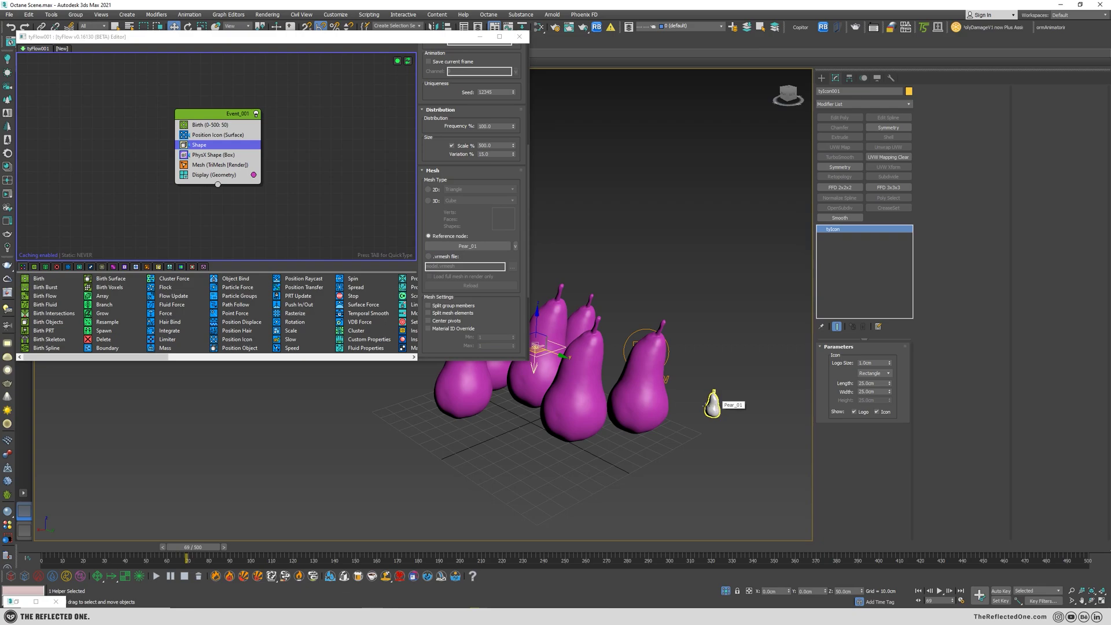
middle_click_drag(713, 403, 510, 466, "alt")
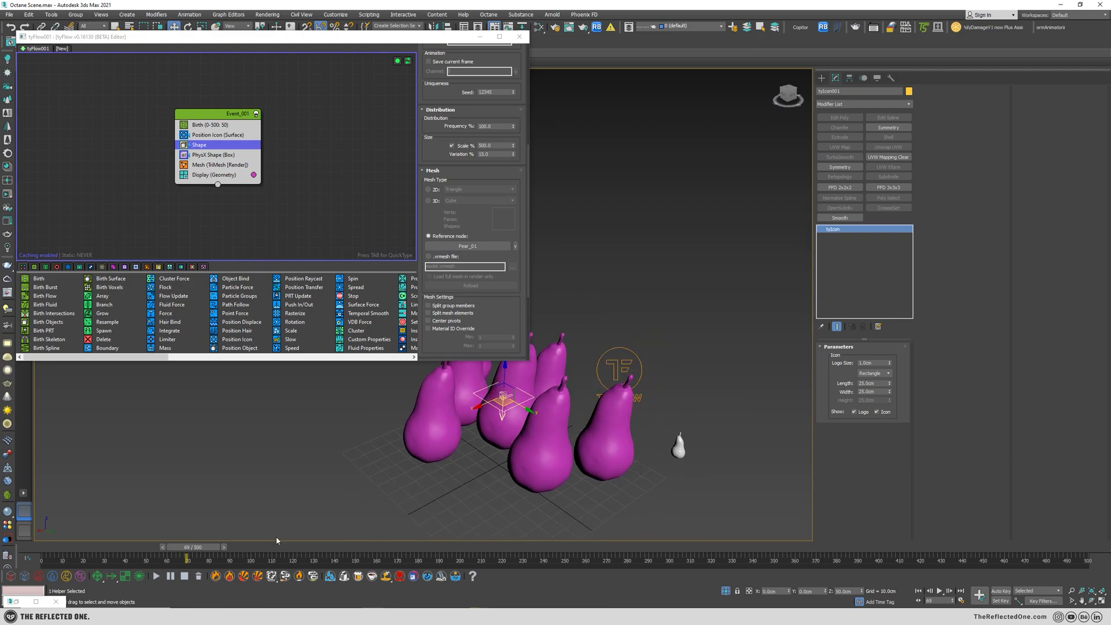
left_click_drag(218, 546, 883, 564)
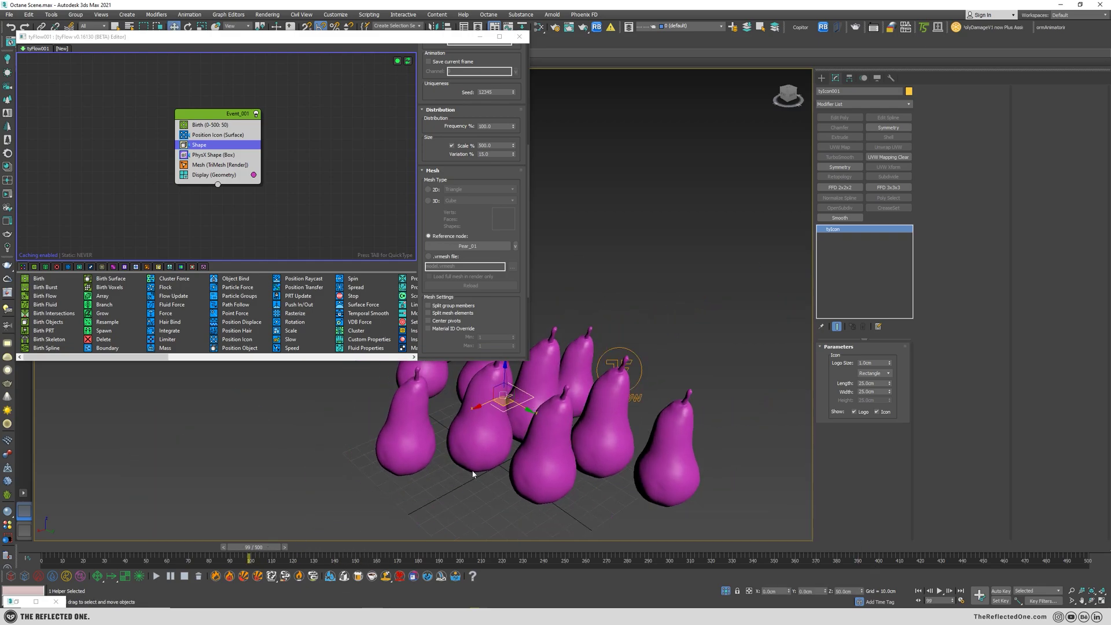
scroll(435, 174, "up", 3)
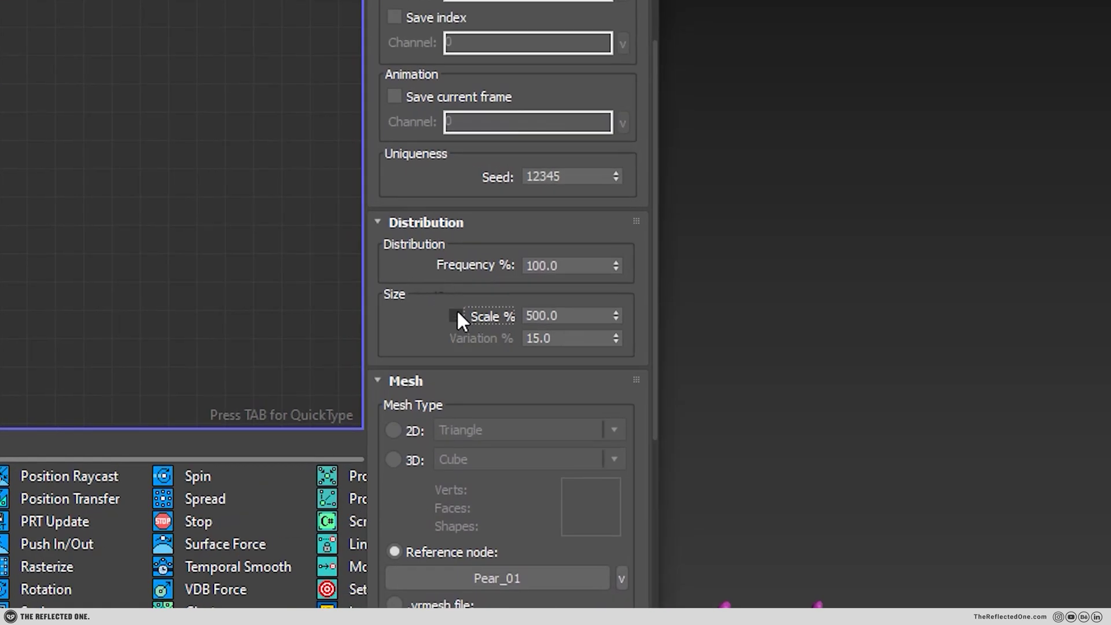
left_click(457, 315)
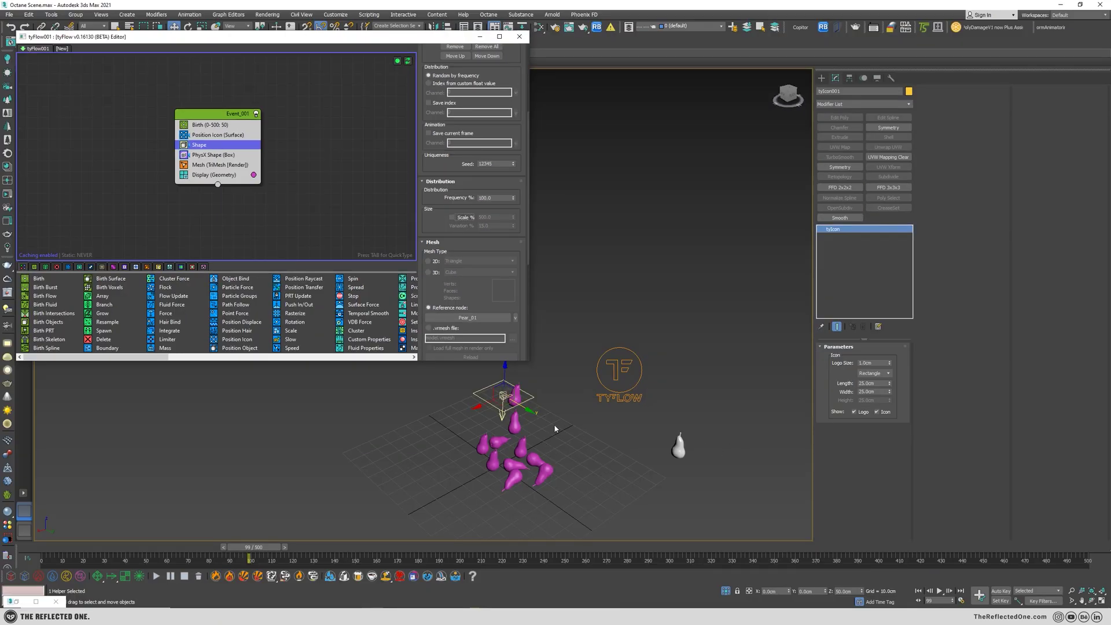
middle_click_drag(588, 456, 518, 439, "alt")
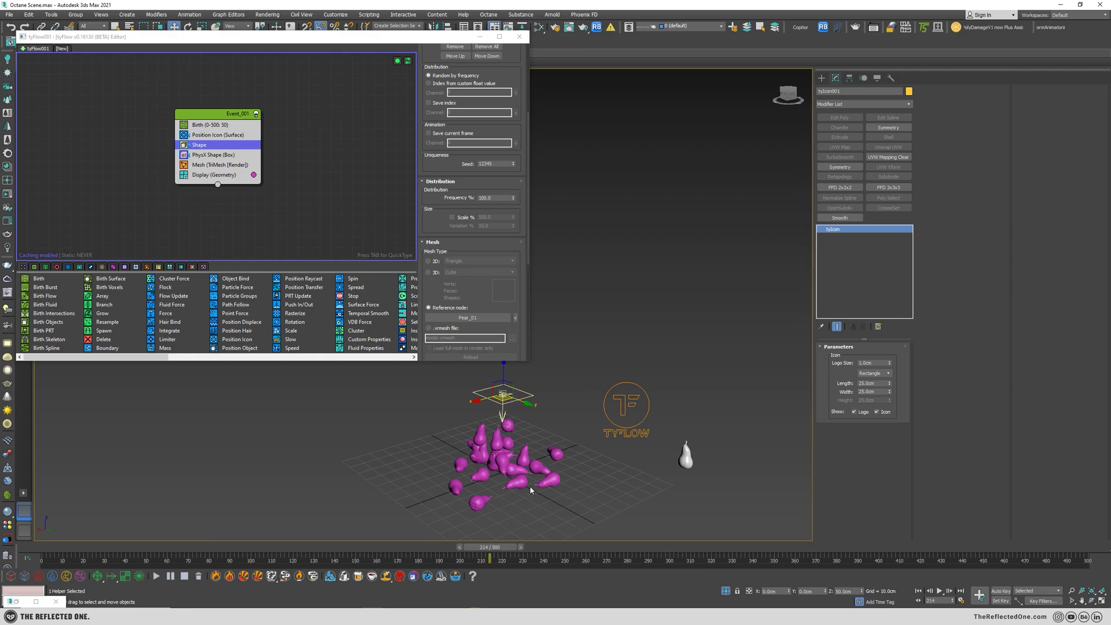
scroll(506, 452, "up", 2)
left_click(884, 29)
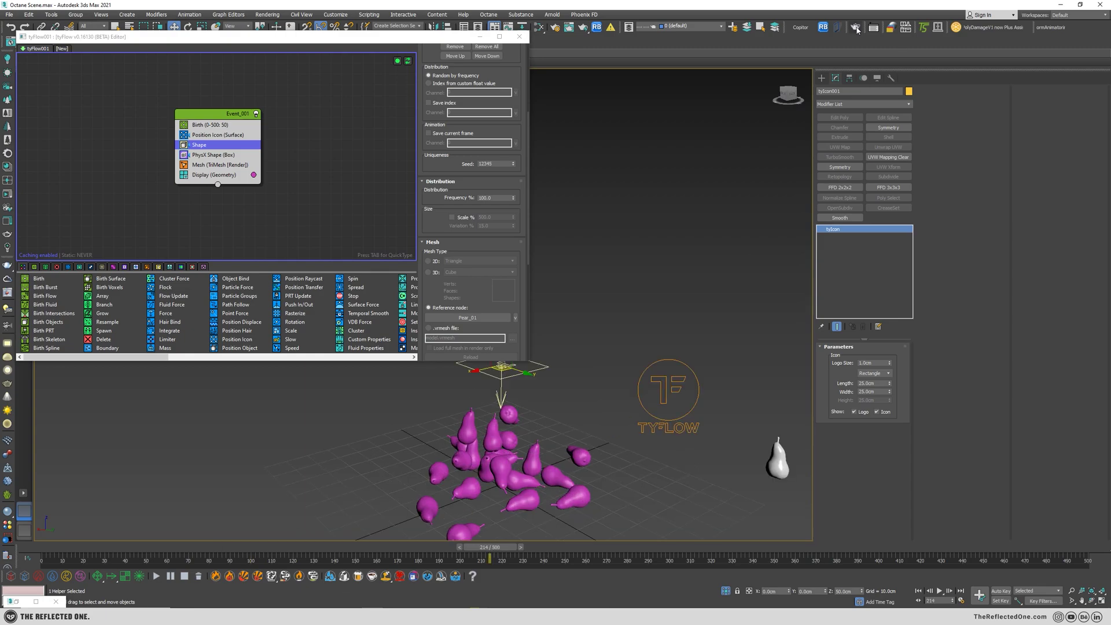
left_click_drag(795, 100, 746, 101)
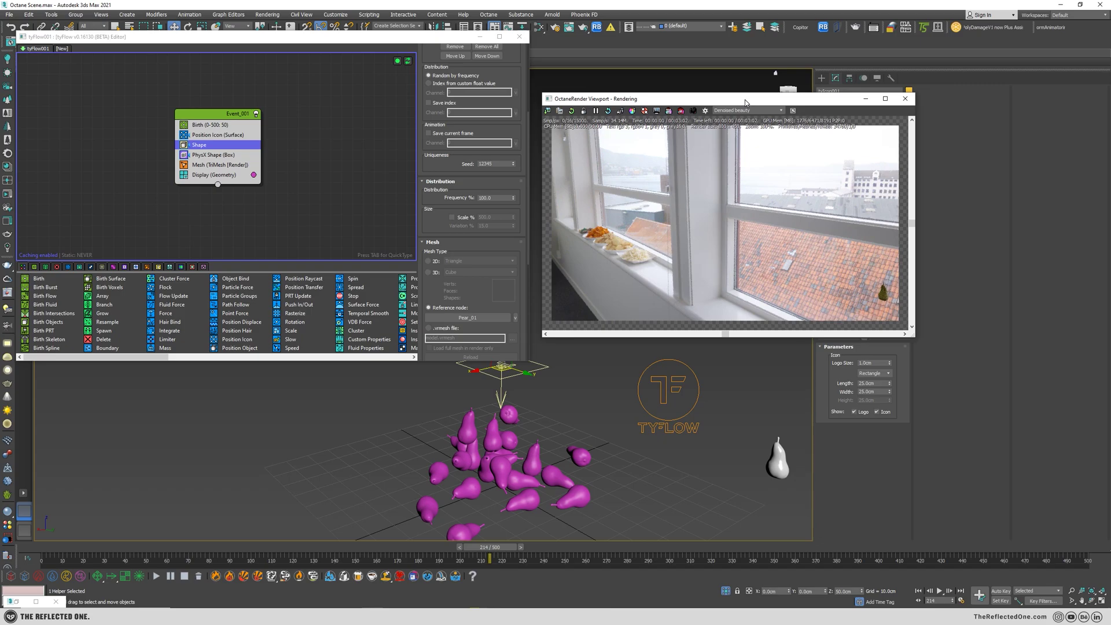
mouse_move(503, 484)
middle_mouse_down()
mouse_move(538, 437)
mouse_move(452, 442)
middle_mouse_up()
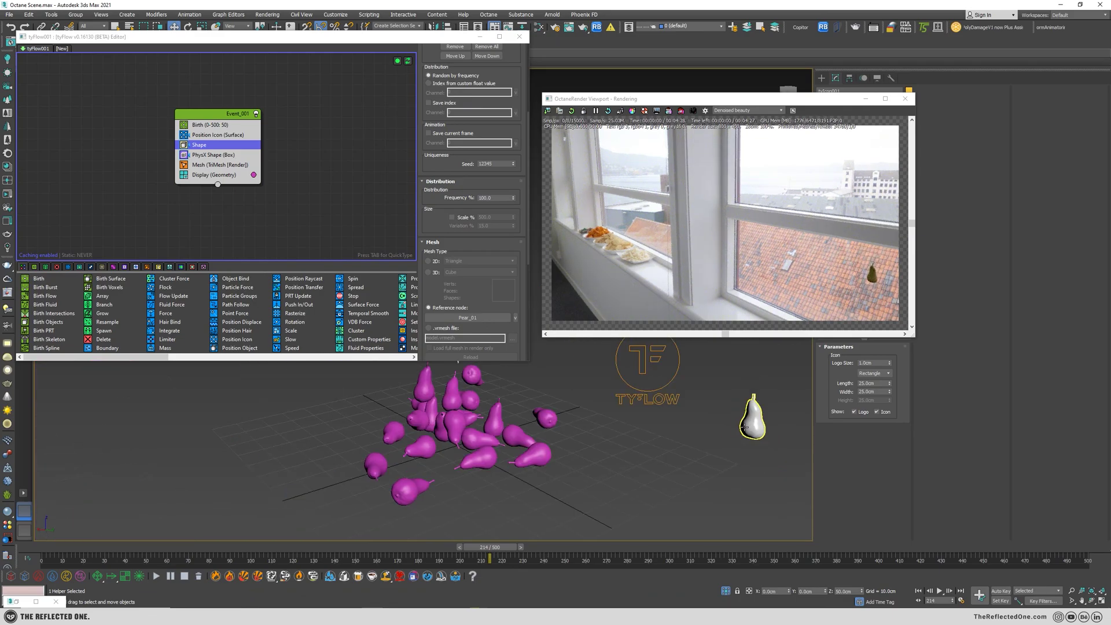
middle_click_drag(524, 413, 556, 434, "alt")
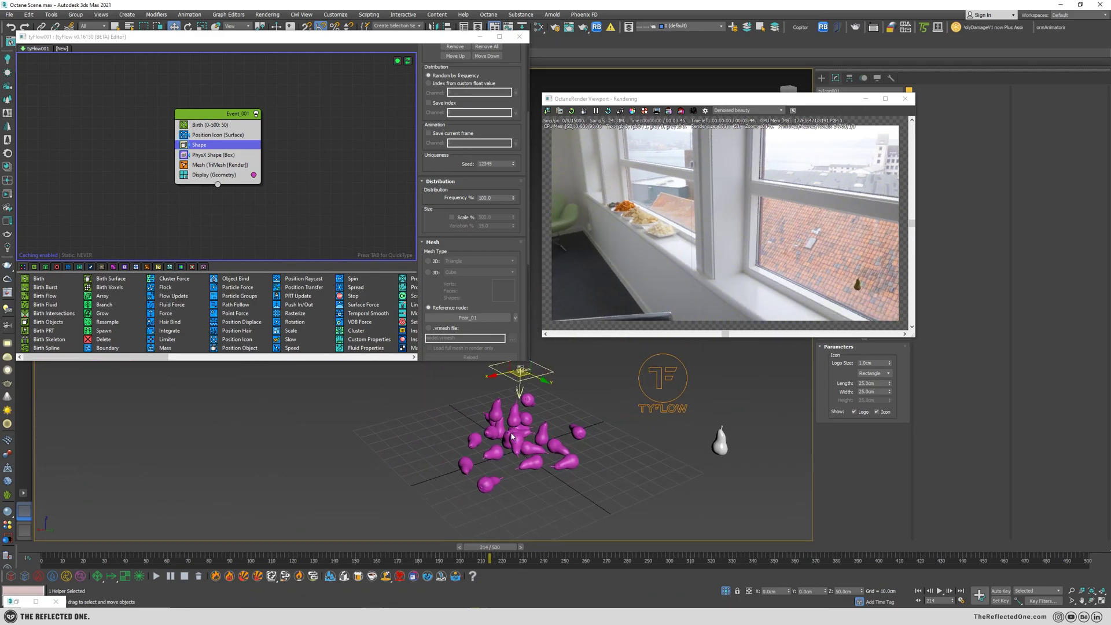
scroll(554, 435, "down", 3)
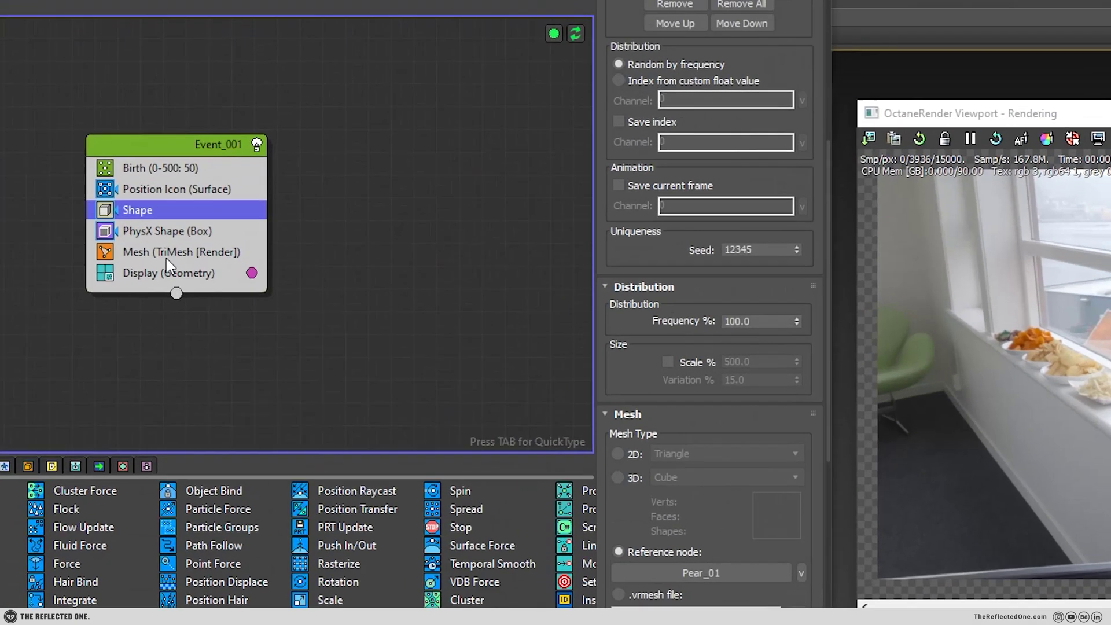
Step: Uncheck Render Only on the tyFlow Mesh operator so the pears render in Octane
left_click(213, 165)
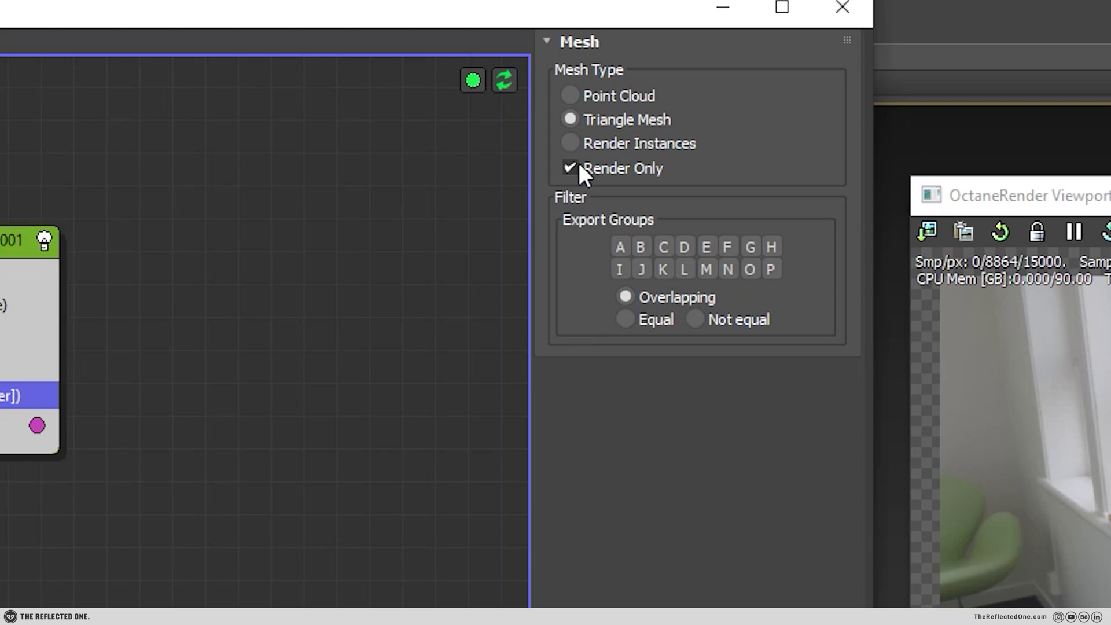
left_click(570, 168)
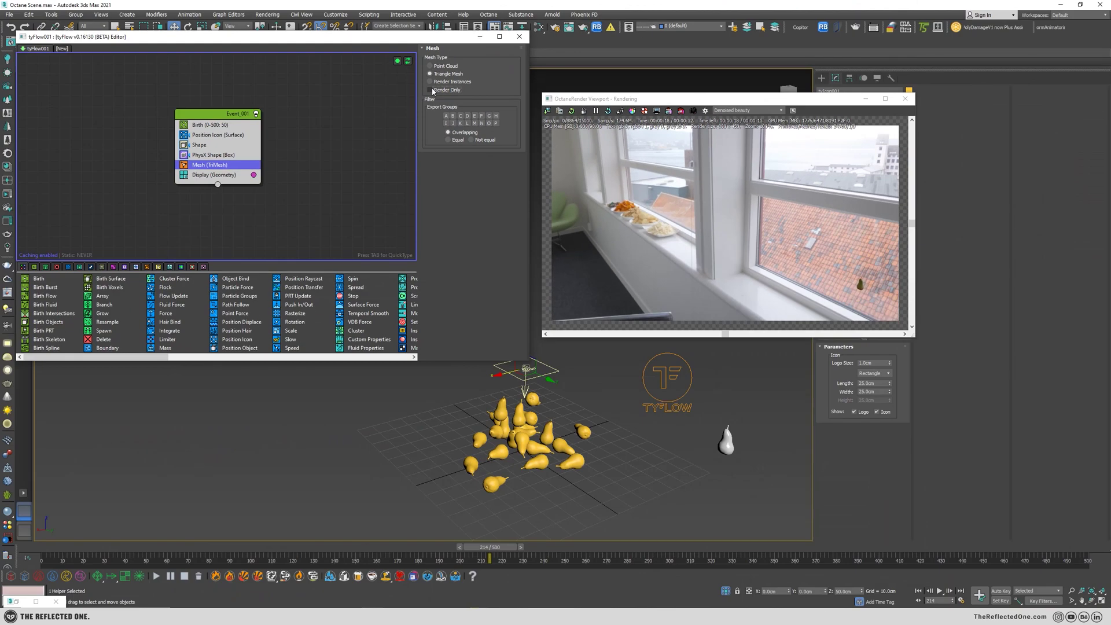
scroll(538, 449, "up", 3)
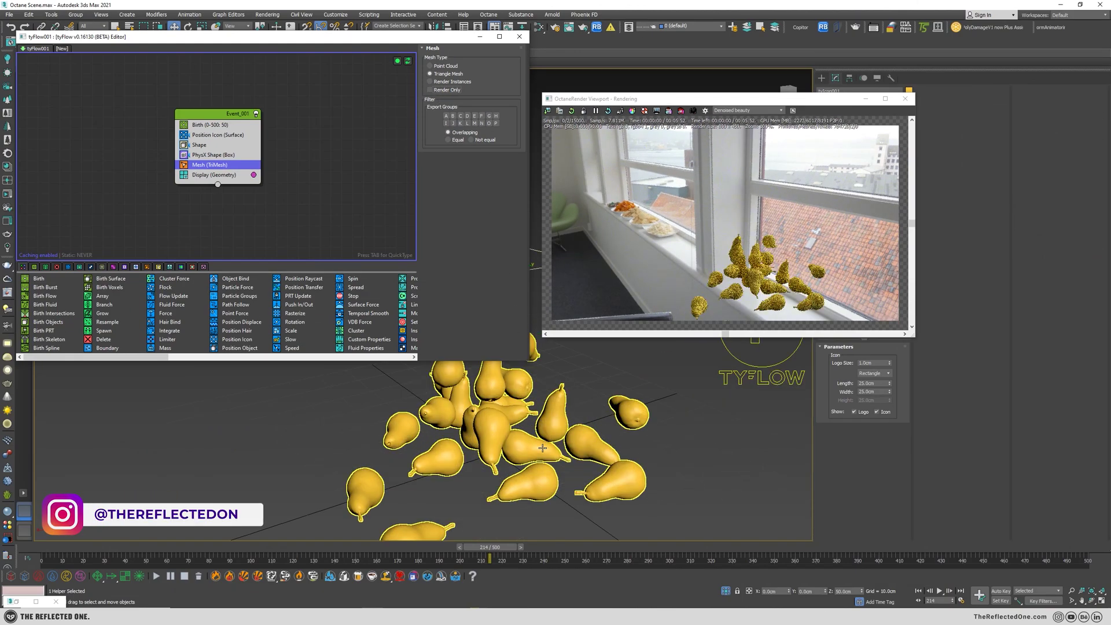
scroll(502, 412, "up", 3)
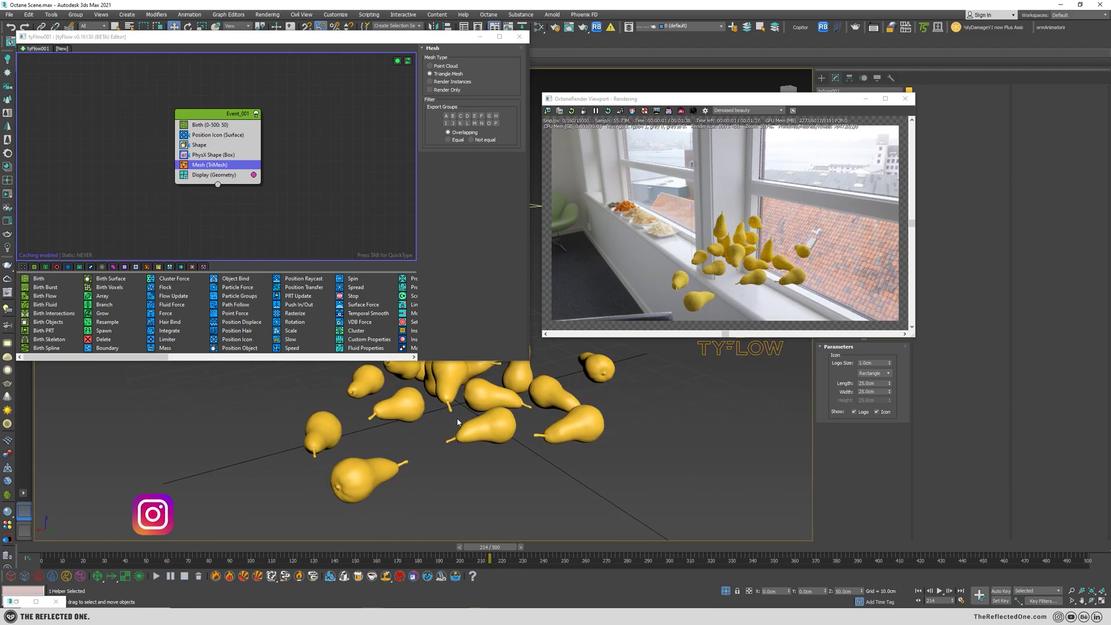
scroll(683, 411, "down", 4)
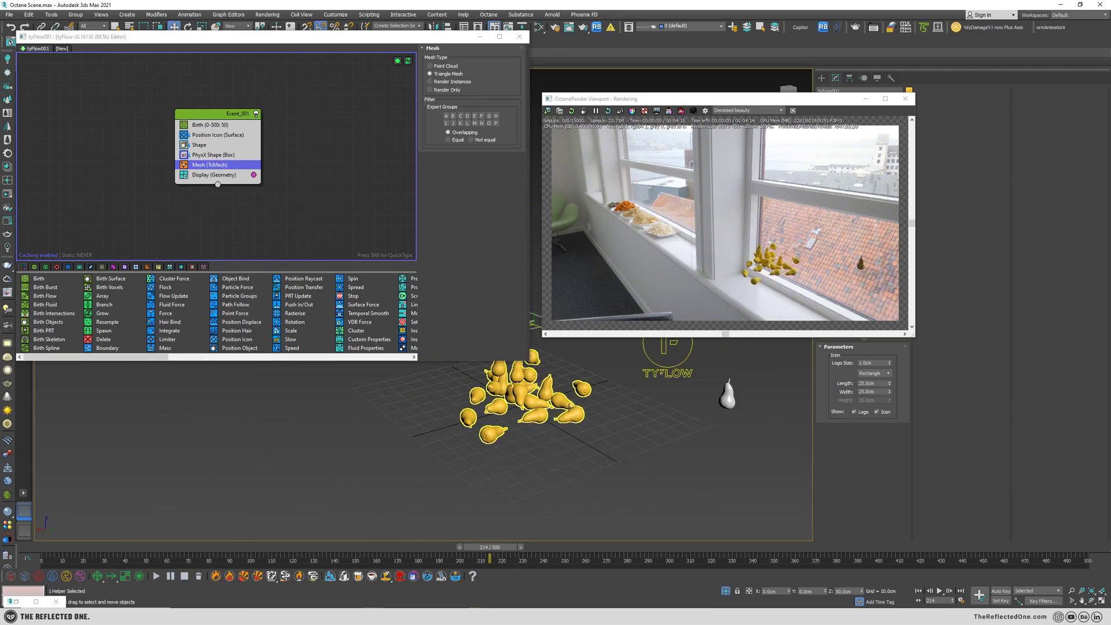
key("m")
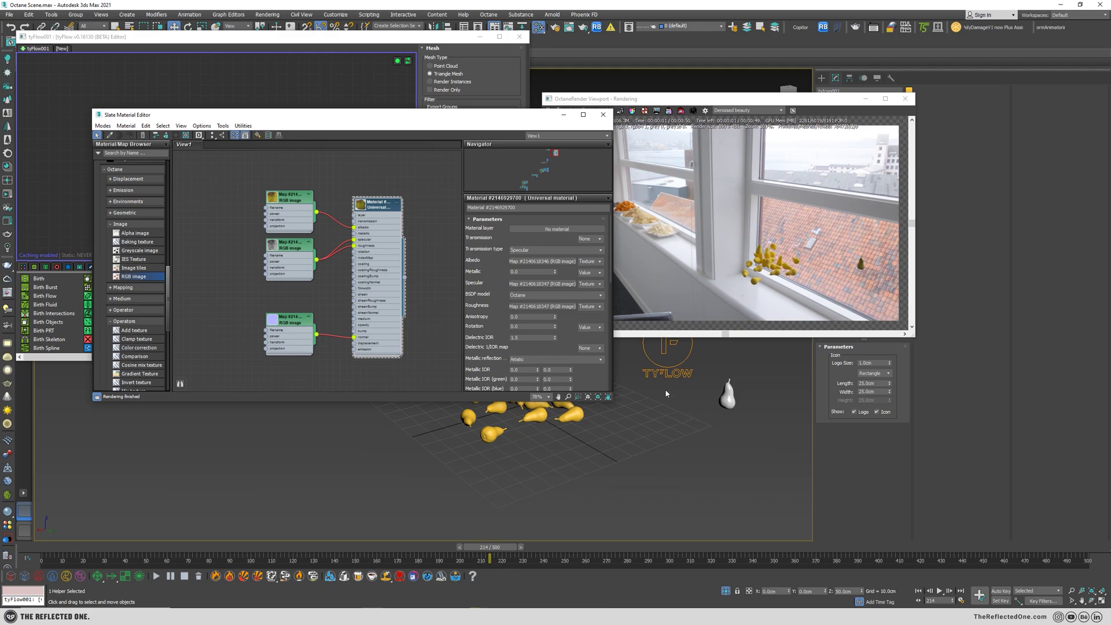
scroll(665, 394, "up", 2)
Step: Assign the Universal material to the selected tyFlow pear particles
left_click(670, 395)
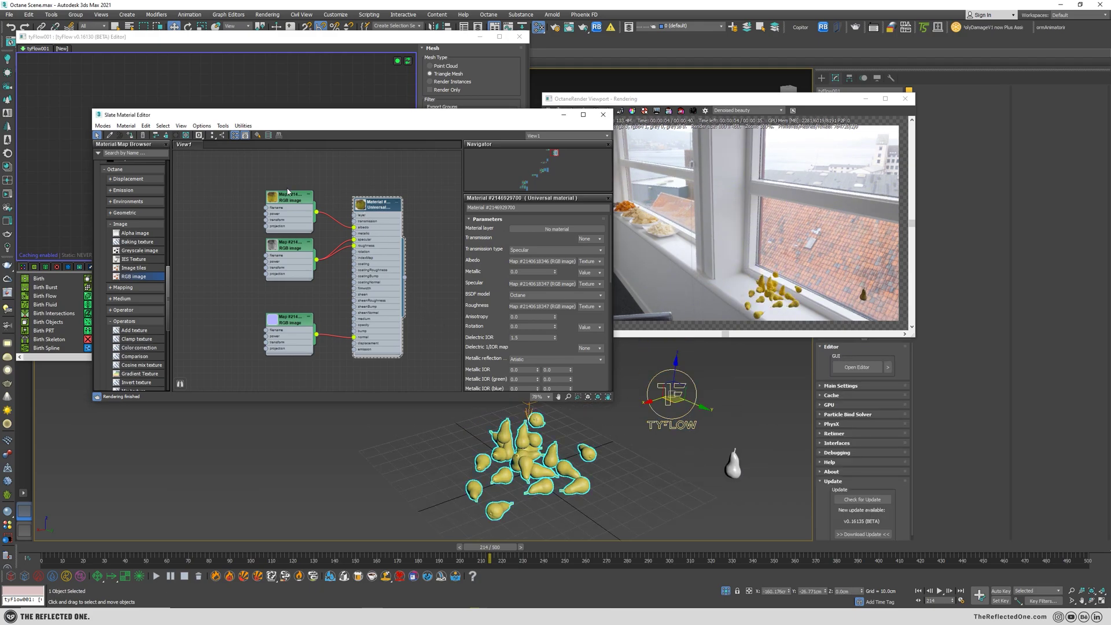
left_click(129, 136)
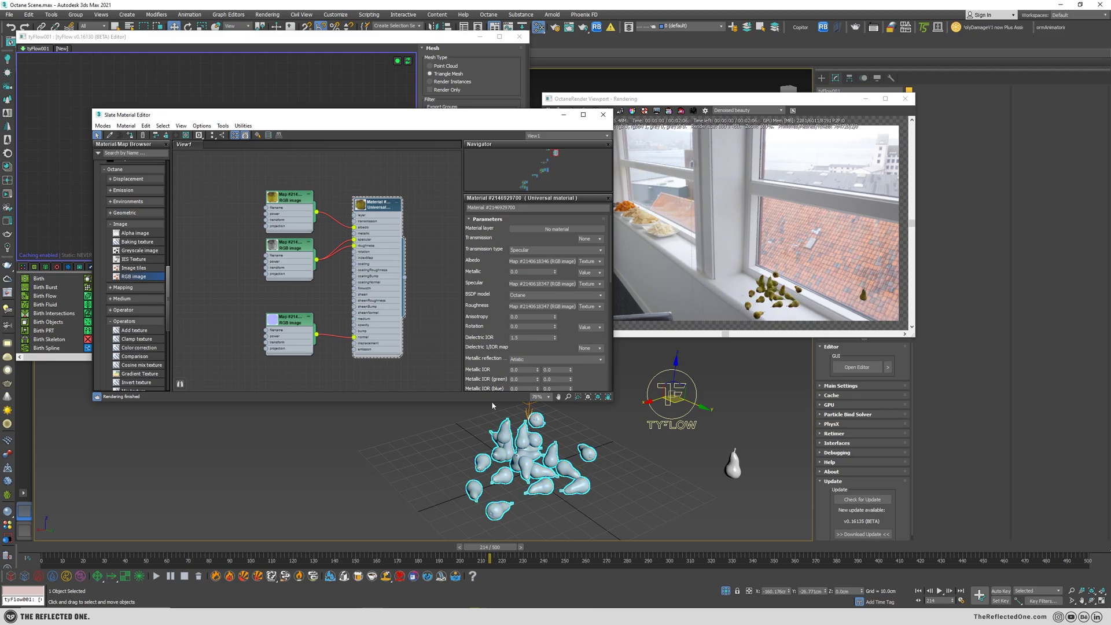
scroll(556, 418, "up", 2)
scroll(557, 417, "up", 2)
scroll(556, 417, "down", 2)
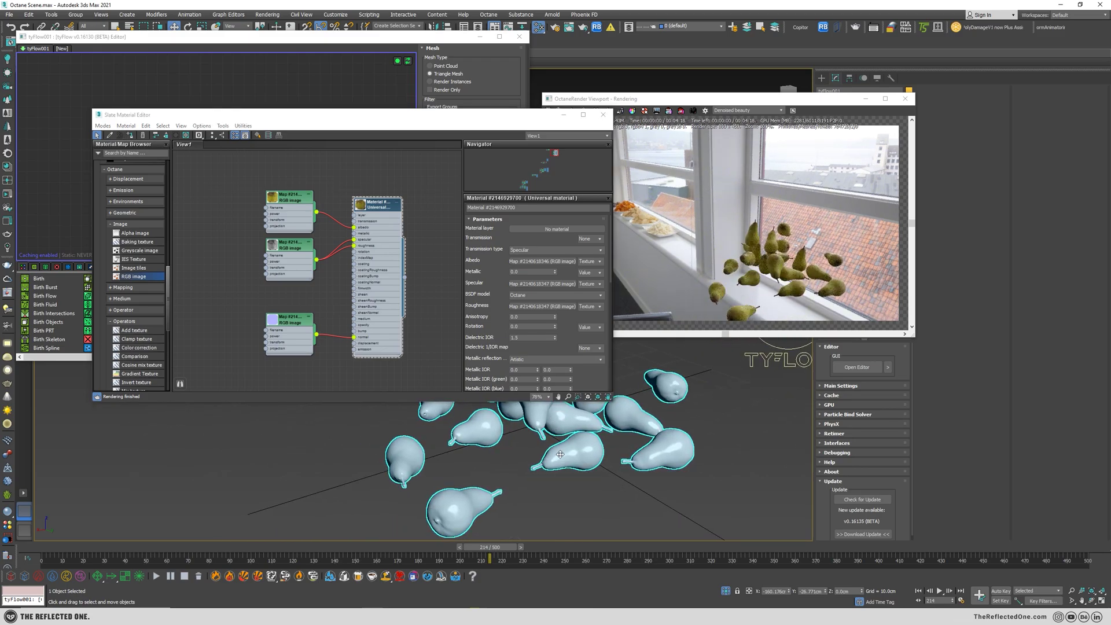
scroll(462, 470, "down", 2)
middle_click_drag(462, 469, 442, 472)
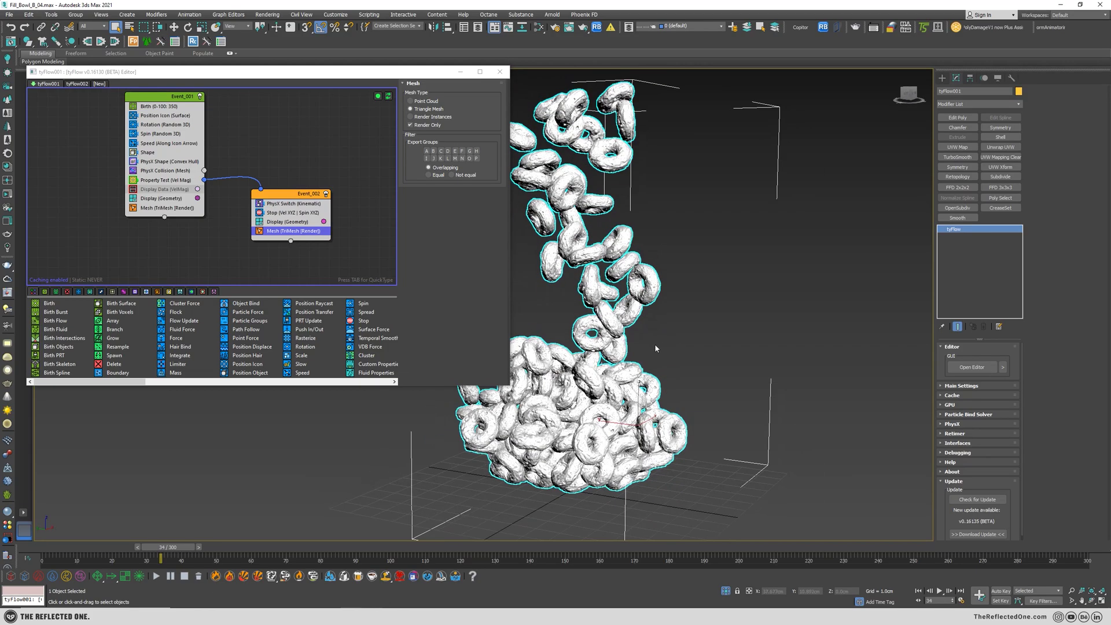
scroll(655, 347, "down", 3)
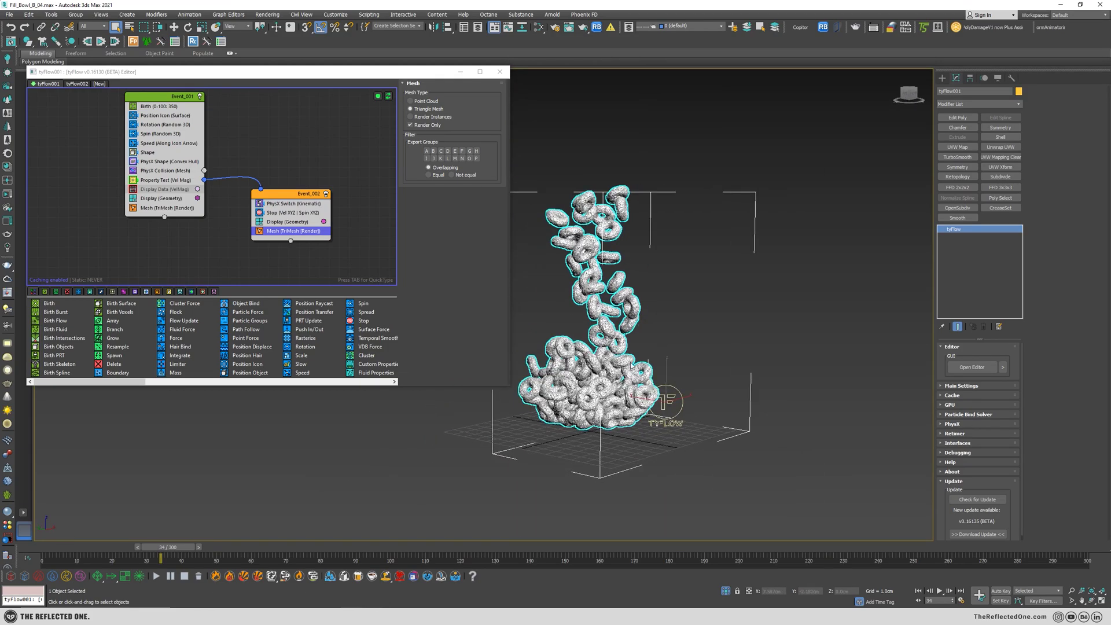
Step: Scrub the donut scene to a later frame and orbit around the ring pile
left_click_drag(161, 550, 195, 548)
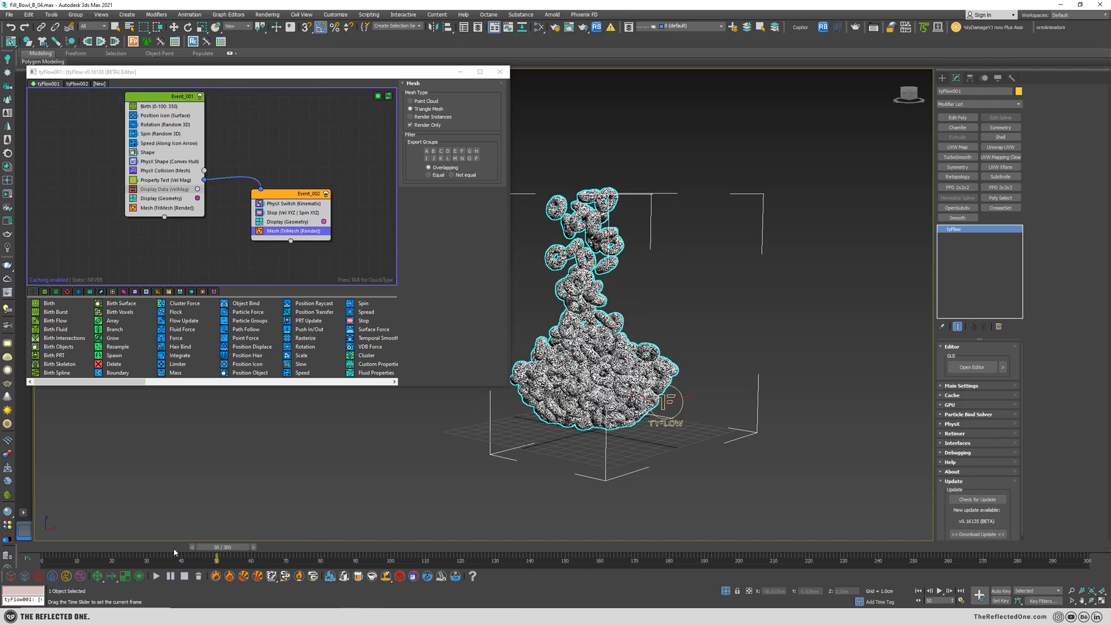
middle_click_drag(608, 347, 643, 348, "alt")
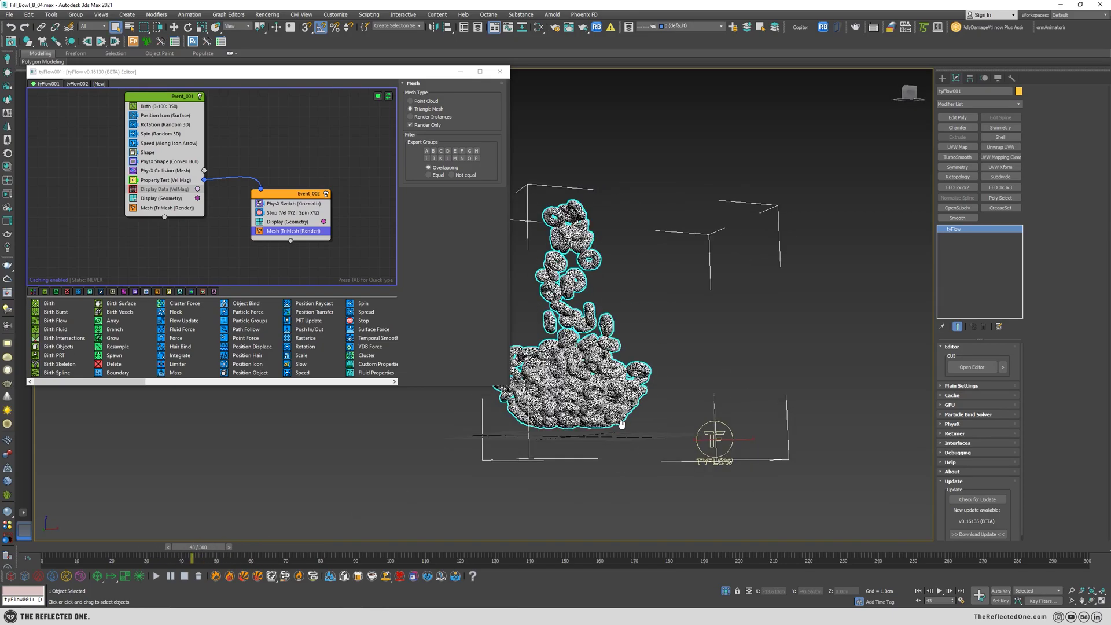
middle_click_drag(613, 414, 617, 401, "alt")
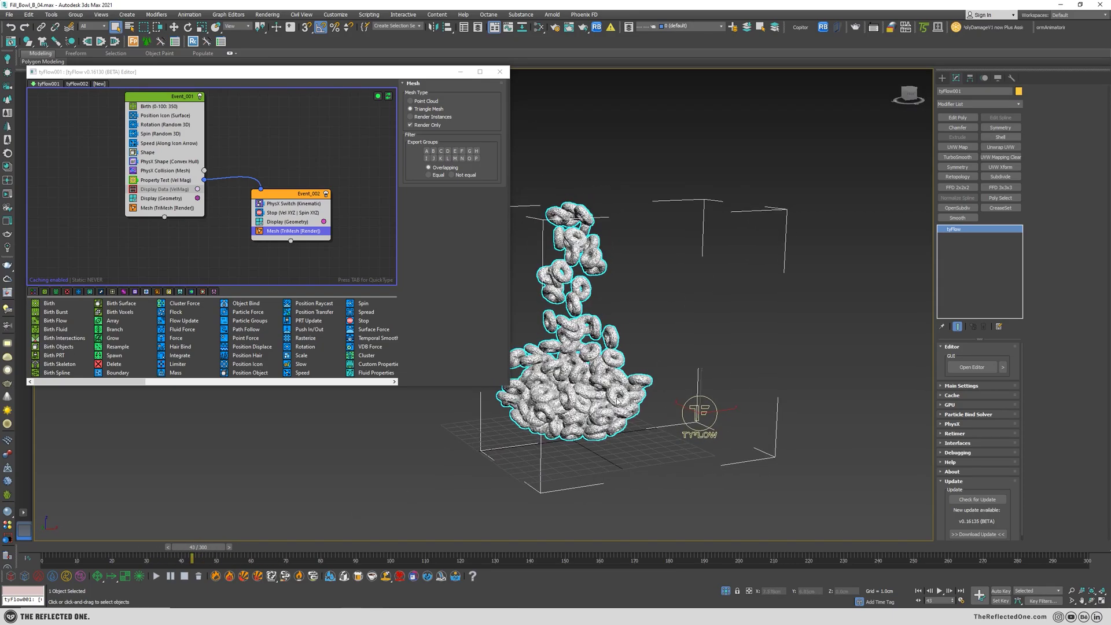
Step: Turn off Render Only for the ring particles and inspect Event_001's Mesh operator
left_click(415, 125)
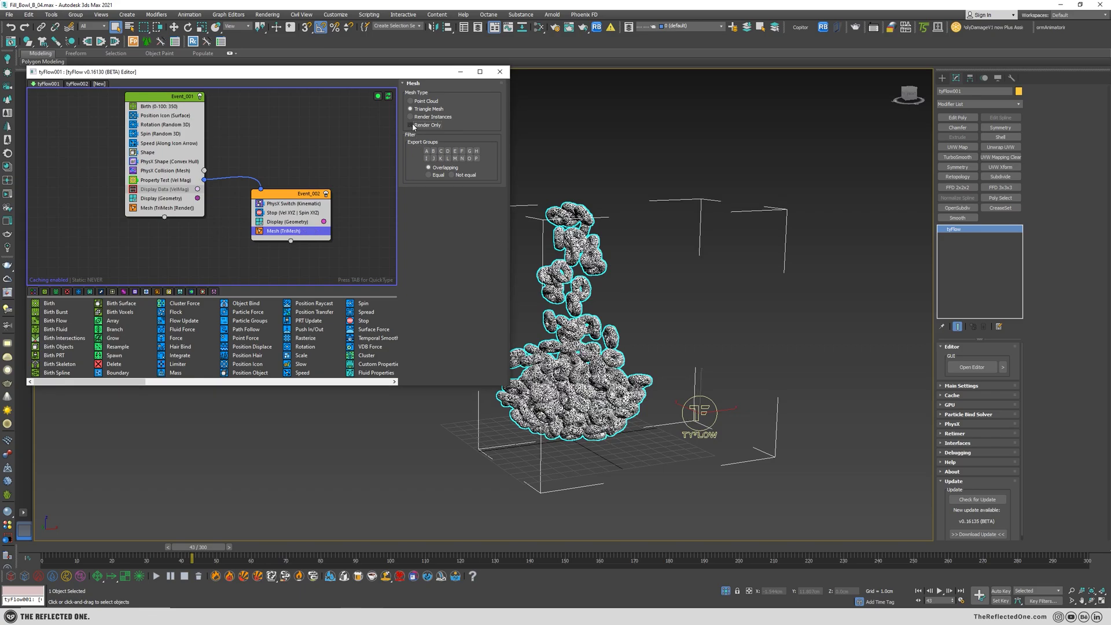
left_click(145, 206)
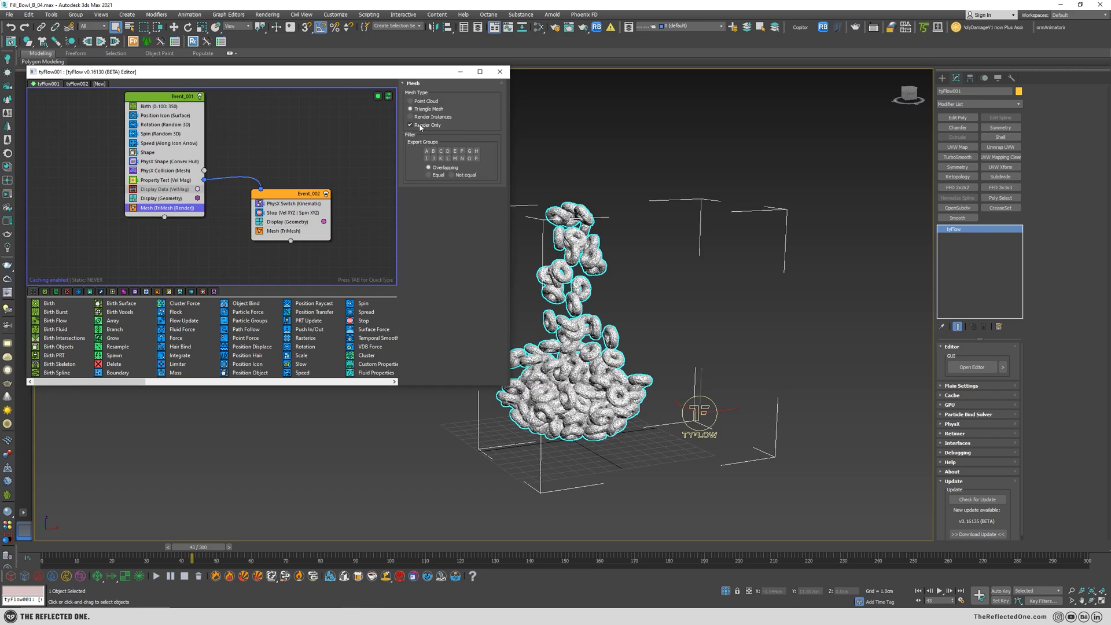
middle_click_drag(646, 380, 641, 386, "alt")
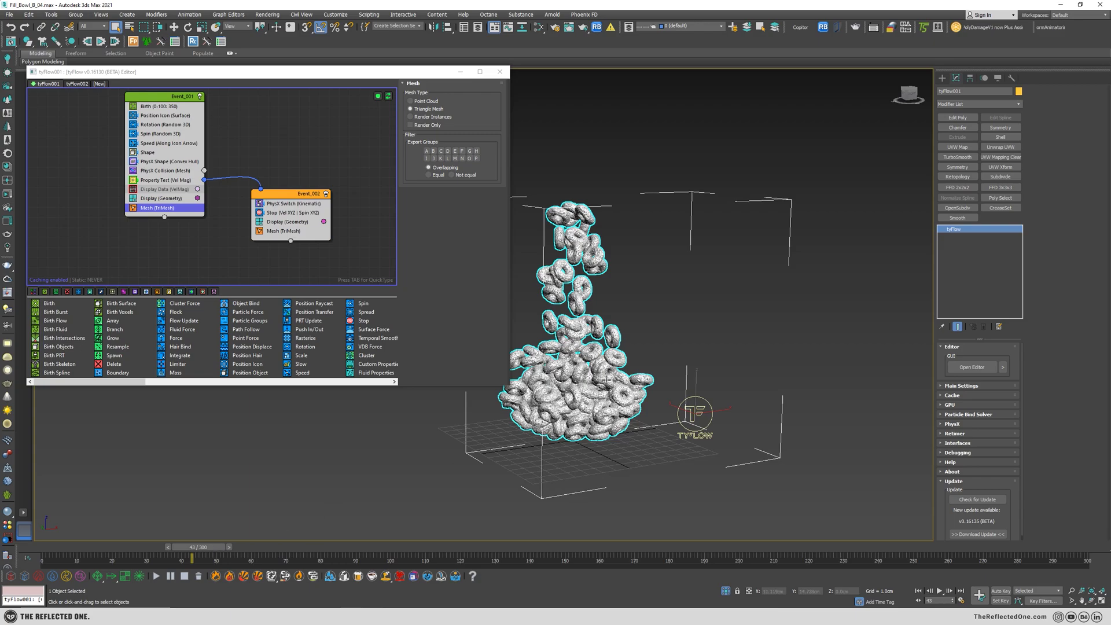
middle_click_drag(608, 378, 610, 380, "alt")
scroll(580, 380, "up", 2)
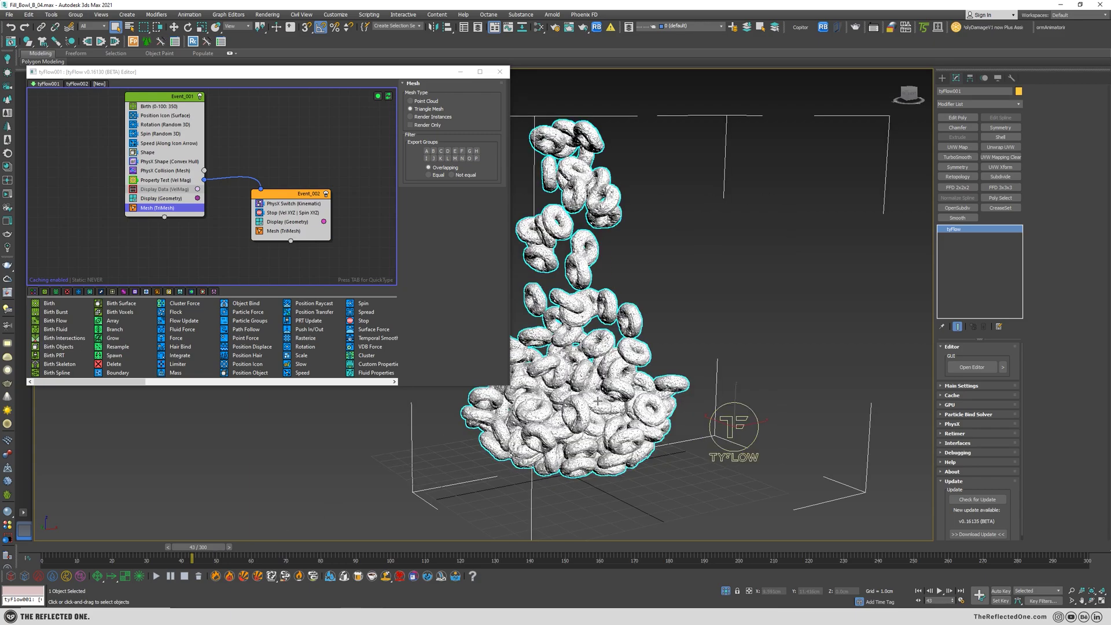
Step: Scrub to frames 55 and 34, re-enable Render Only, and launch the Octane viewport
left_click(234, 548)
left_click_drag(182, 547, 220, 548)
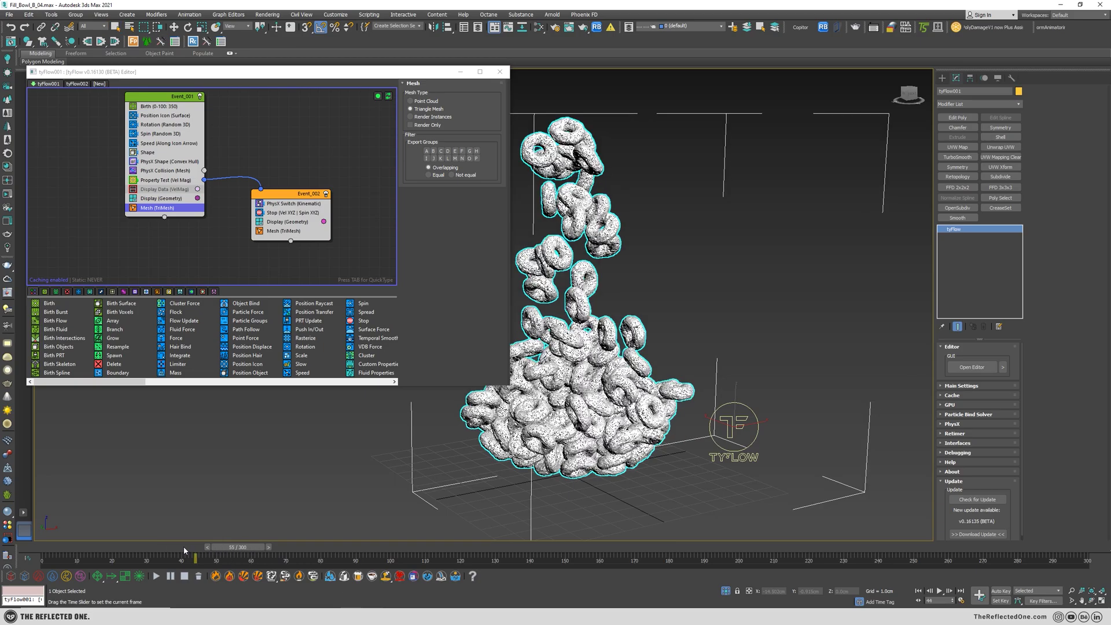
left_click_drag(184, 550, 187, 550)
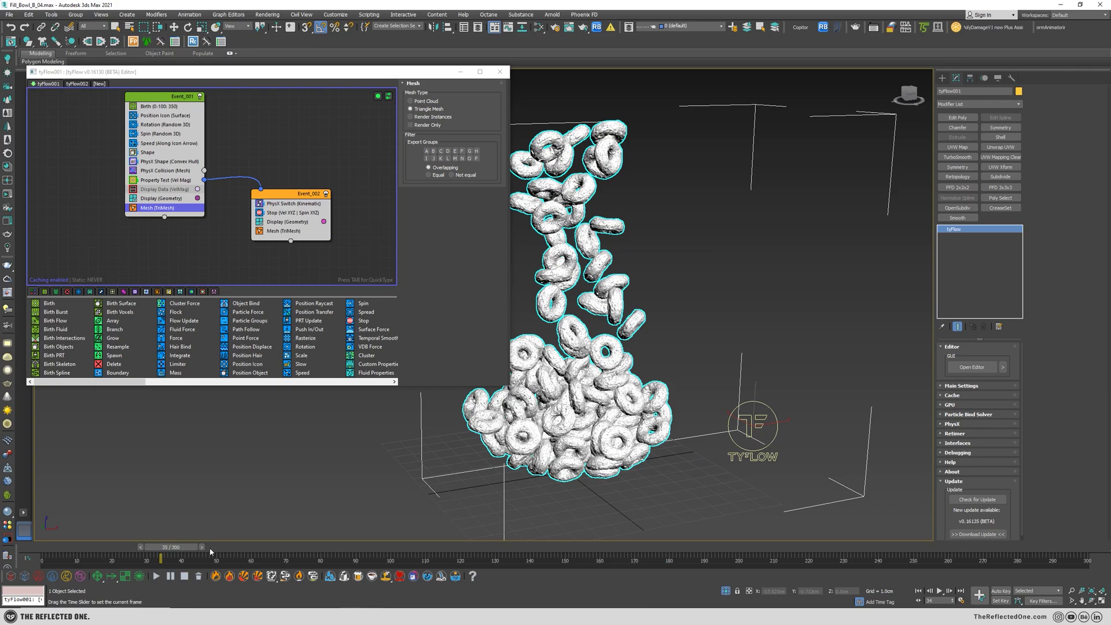
left_click(410, 125)
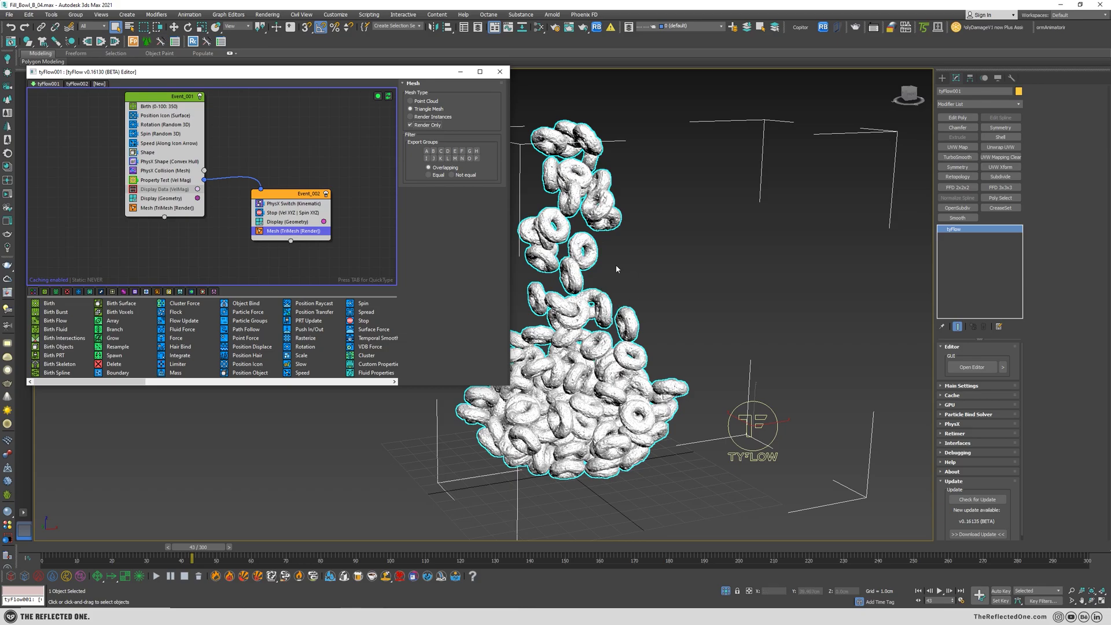
middle_click_drag(593, 235, 632, 270, "alt")
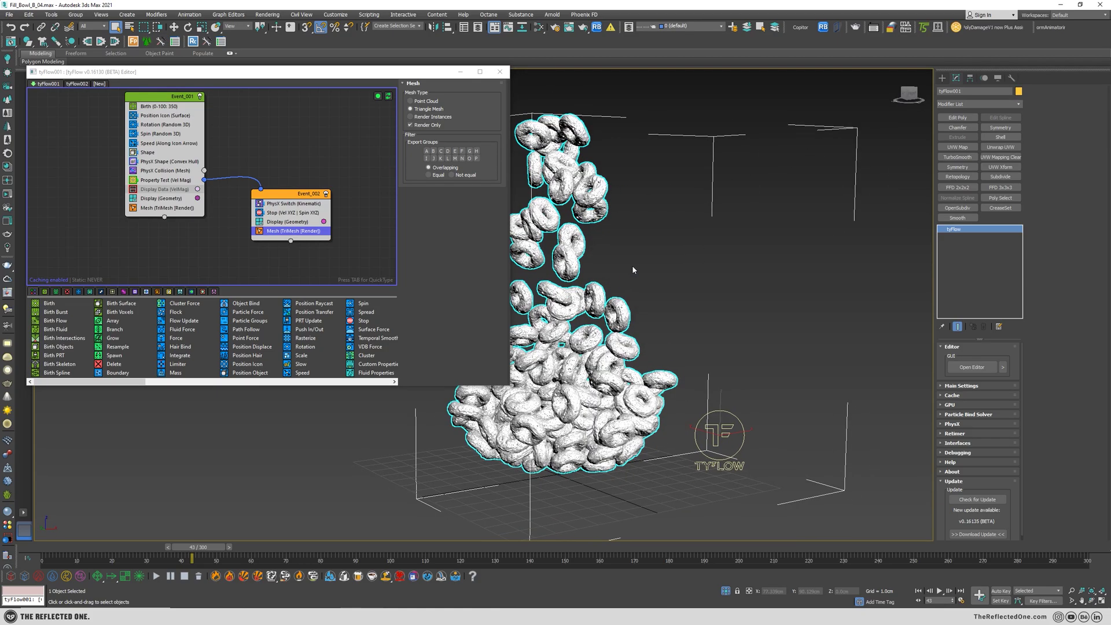
left_click(856, 29)
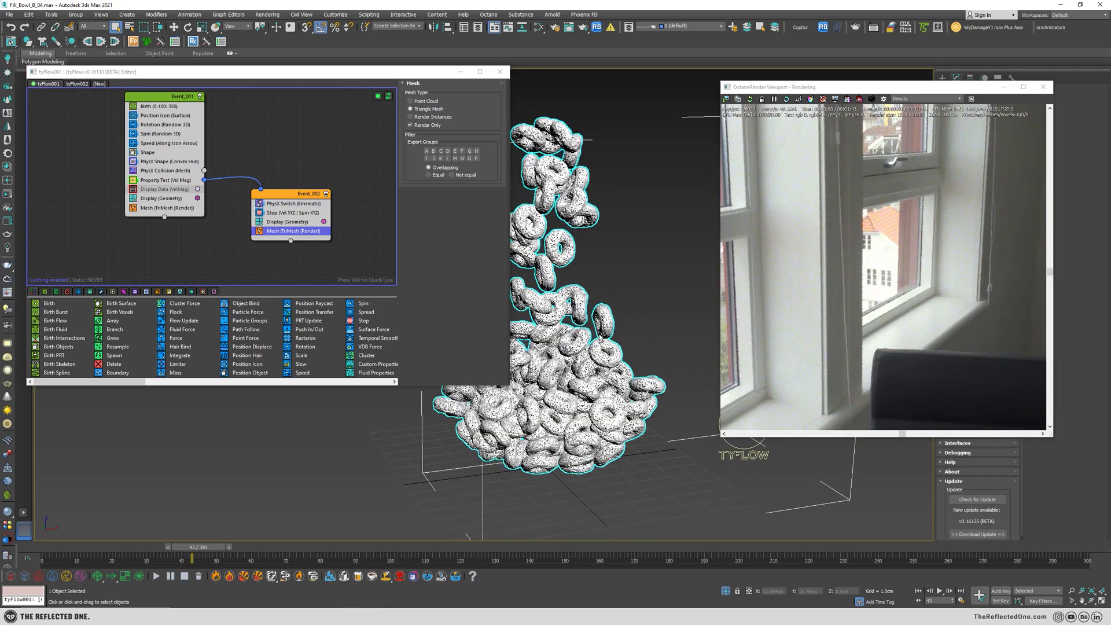
Step: Close the tyFlow editor and bring up the Octane render settings
left_click(499, 72)
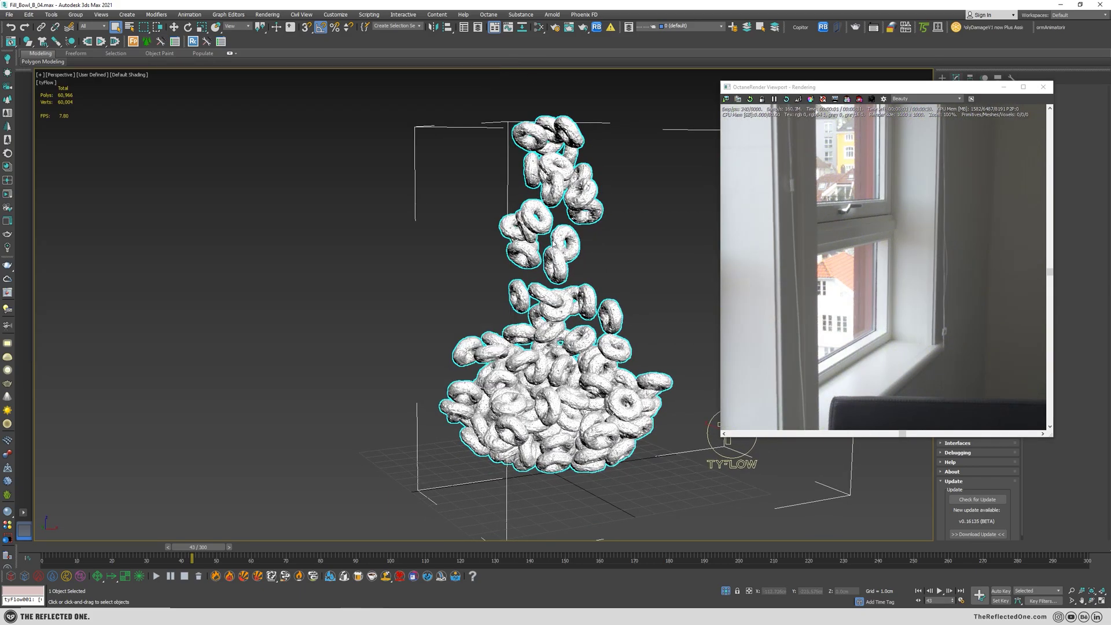
middle_click_drag(569, 280, 547, 282)
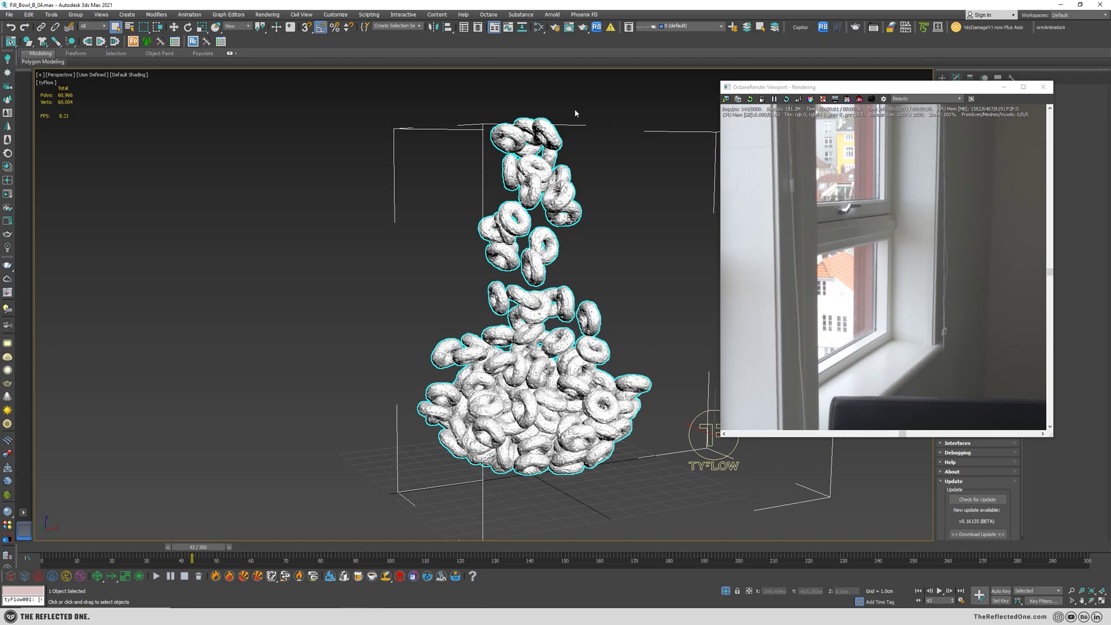
left_click(554, 29)
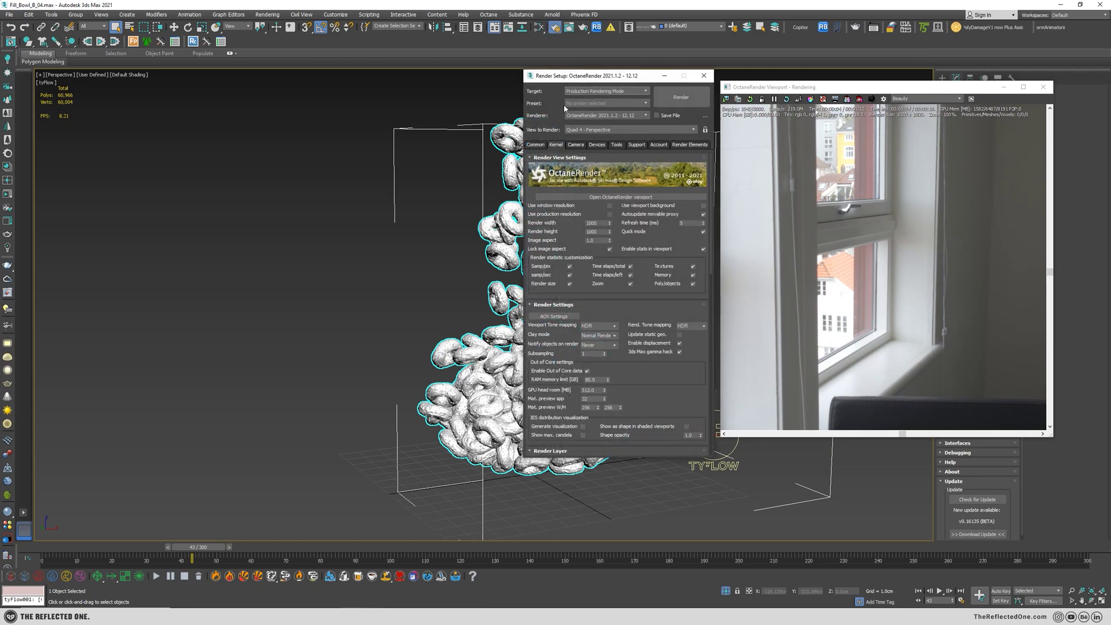
left_click_drag(609, 79, 514, 75)
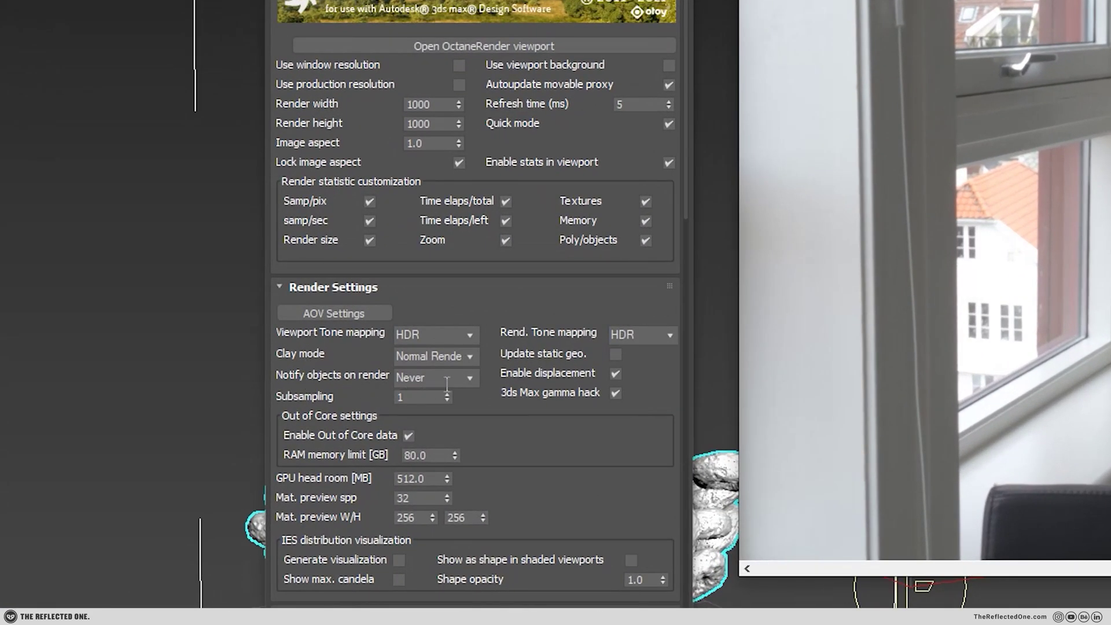
Step: Set Notify objects on render to Per object, then clear the selection
left_click(471, 377)
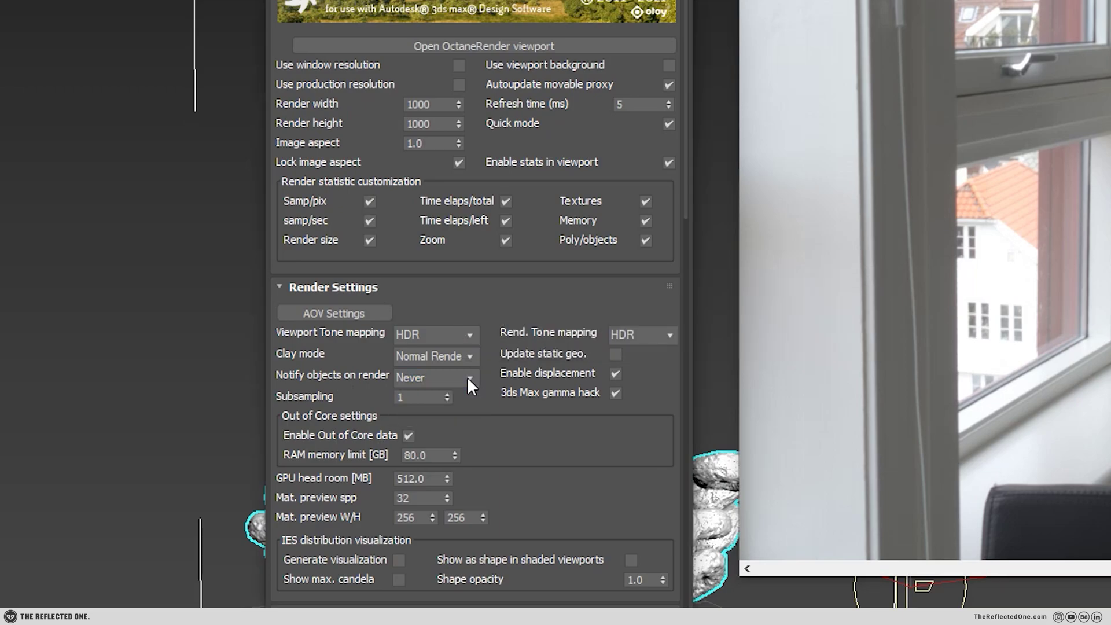
left_click(470, 380)
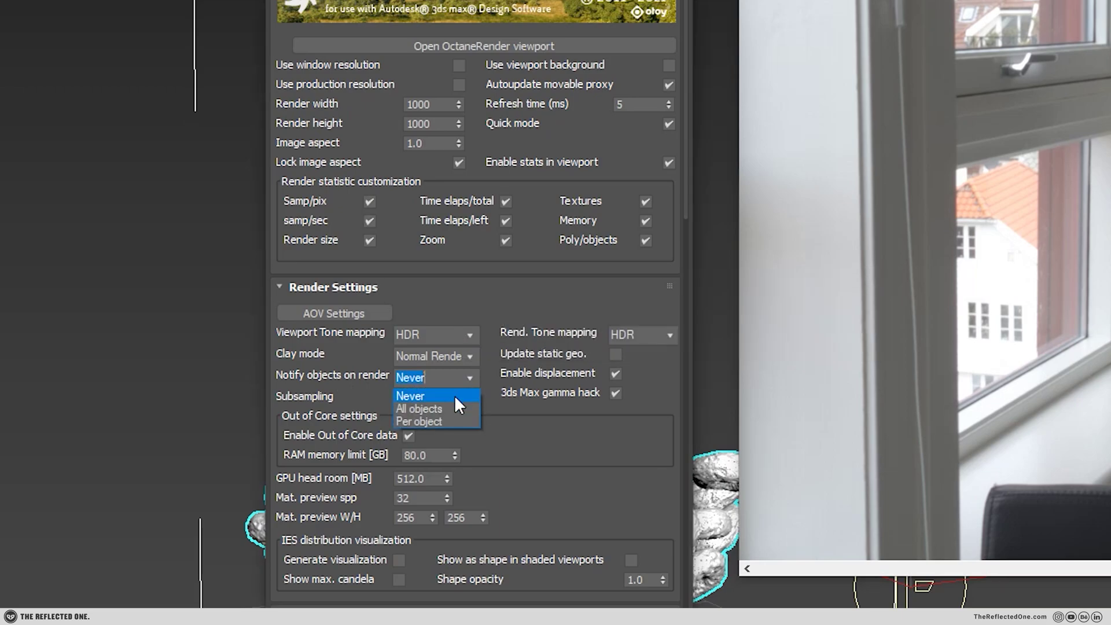
left_click(426, 419)
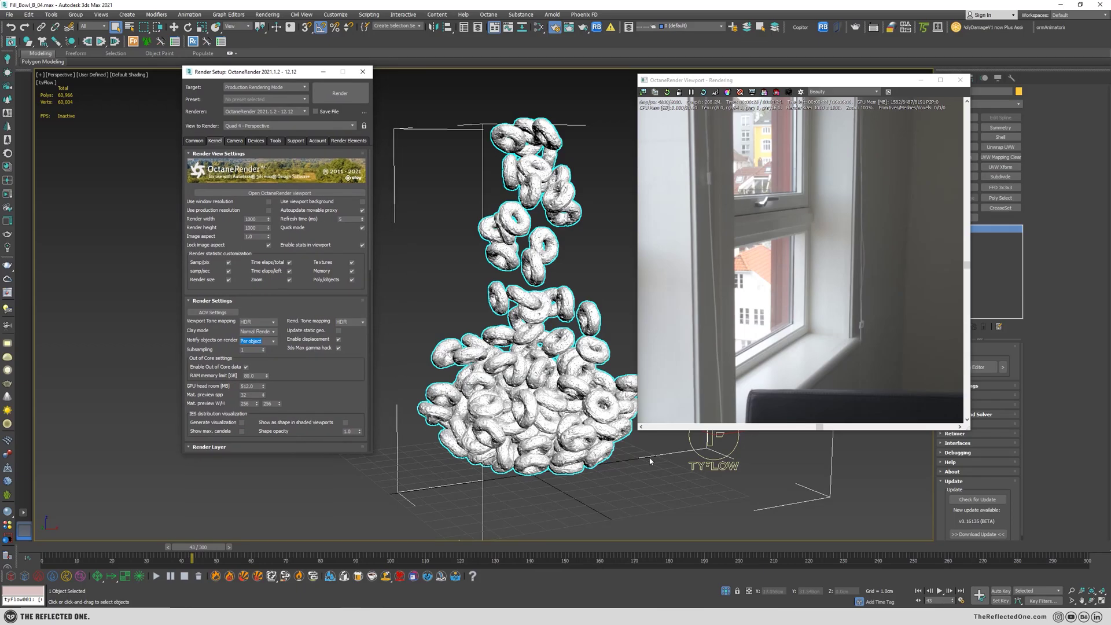
left_click_drag(731, 497, 654, 448)
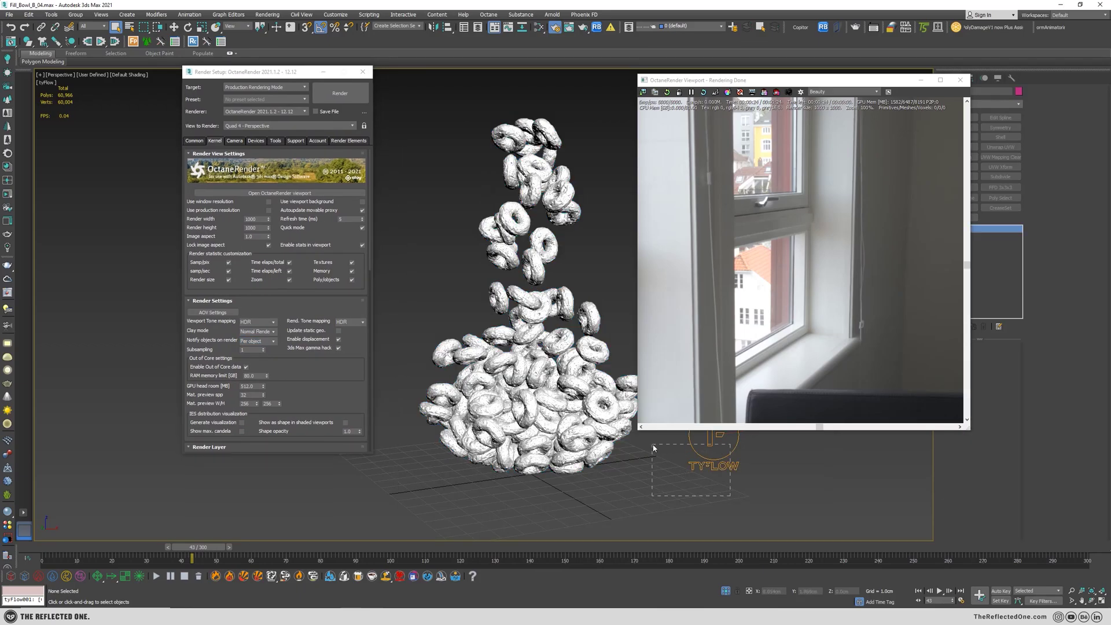
Step: Enable Use Render mode in tyFlow001's Octane object properties and scrub back to frame 41
left_click(535, 241)
right_click(590, 248)
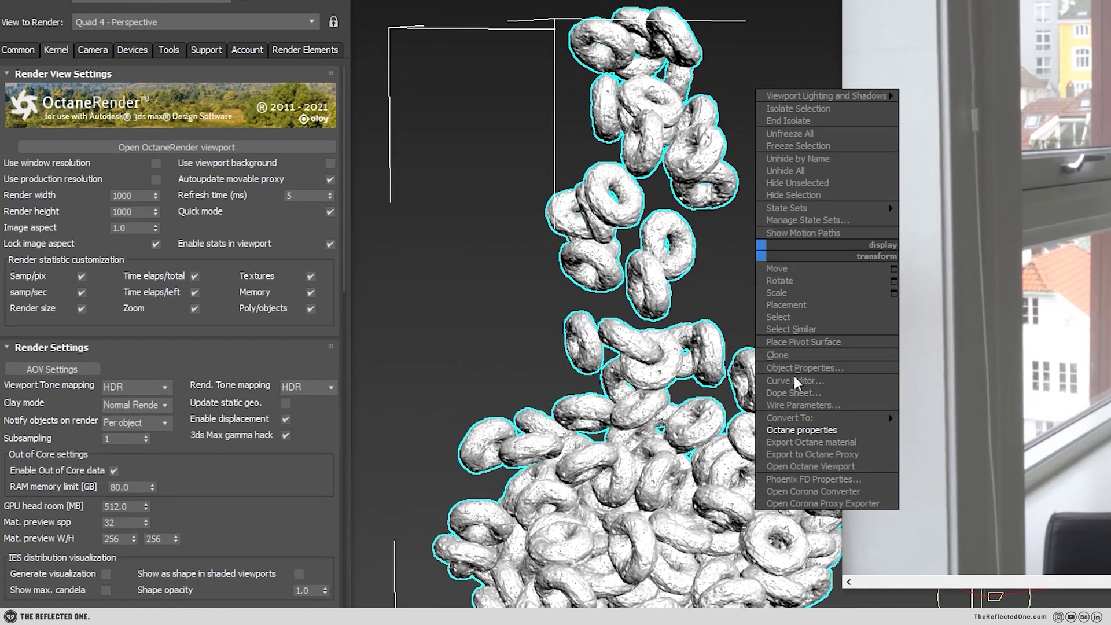
left_click(798, 428)
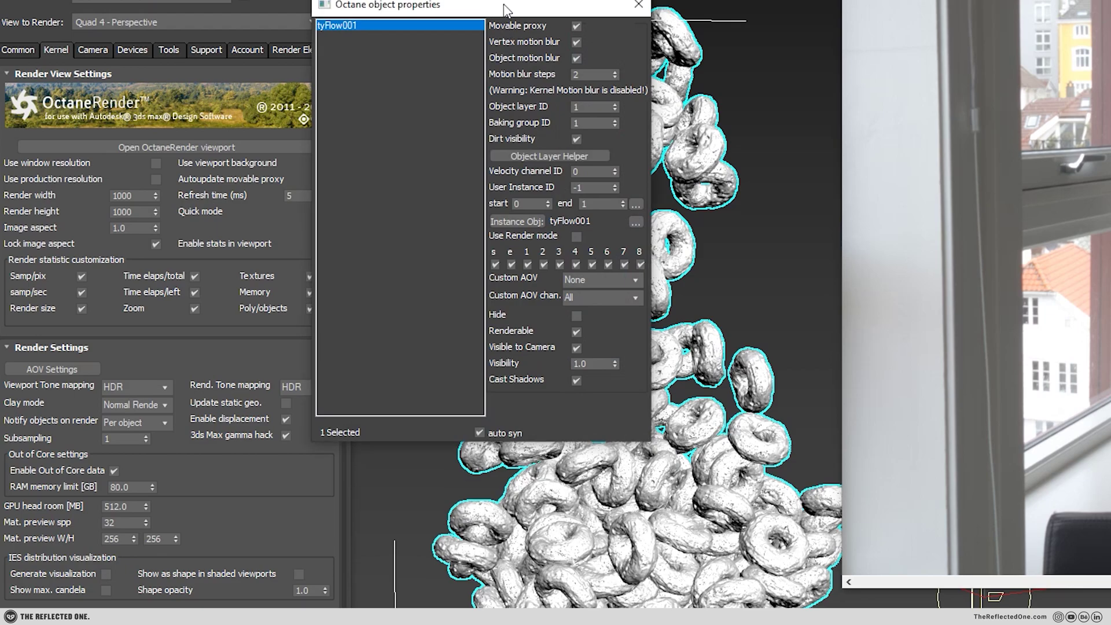
left_click_drag(498, 14, 638, 77)
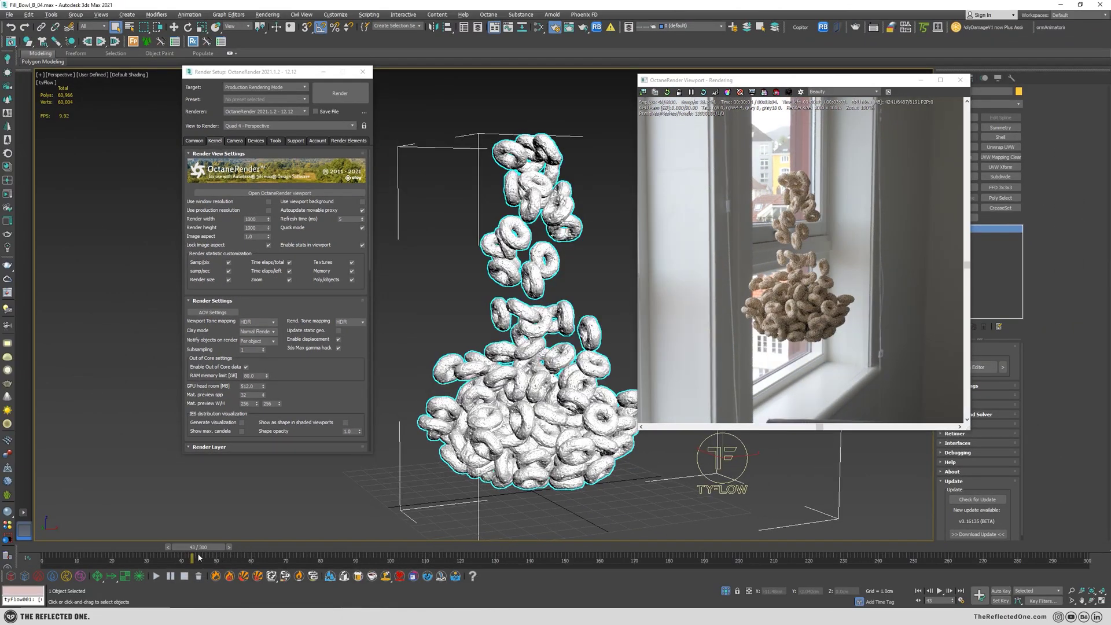
left_click_drag(200, 552, 196, 552)
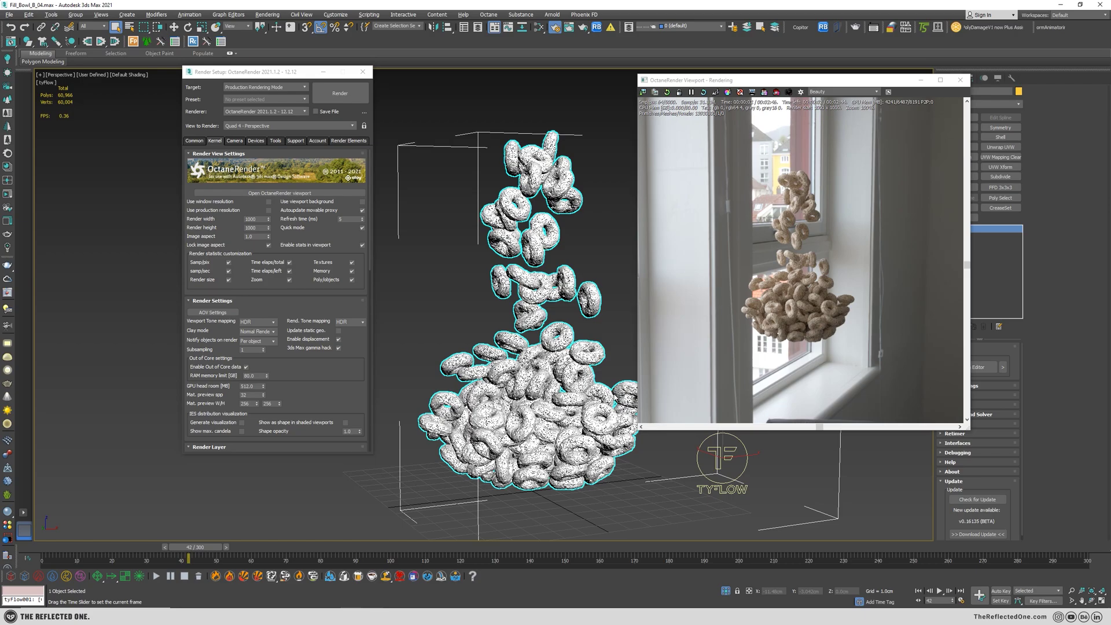
left_click_drag(195, 552, 193, 552)
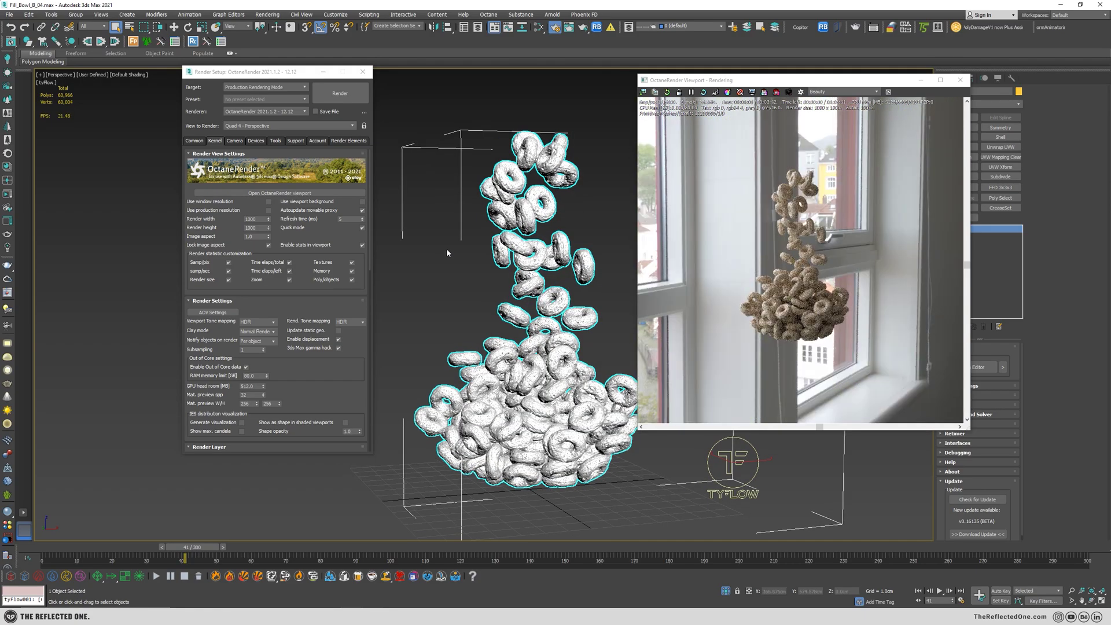
Step: In tyFlow001's Octane properties, set Notify objects on render to Never
right_click(446, 246)
left_click(472, 333)
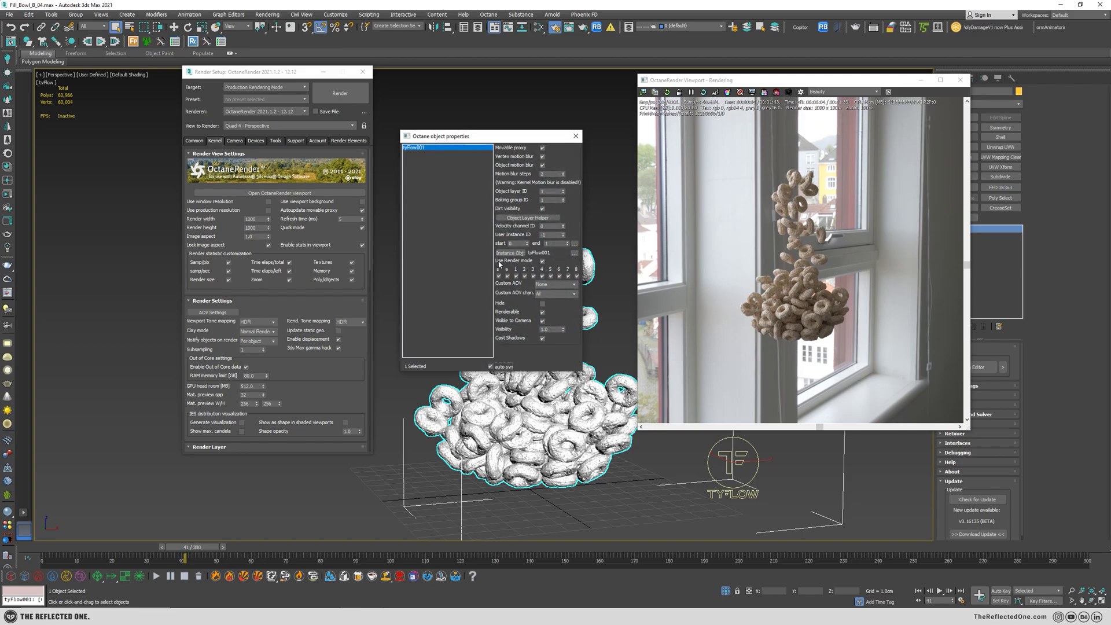
left_click(272, 341)
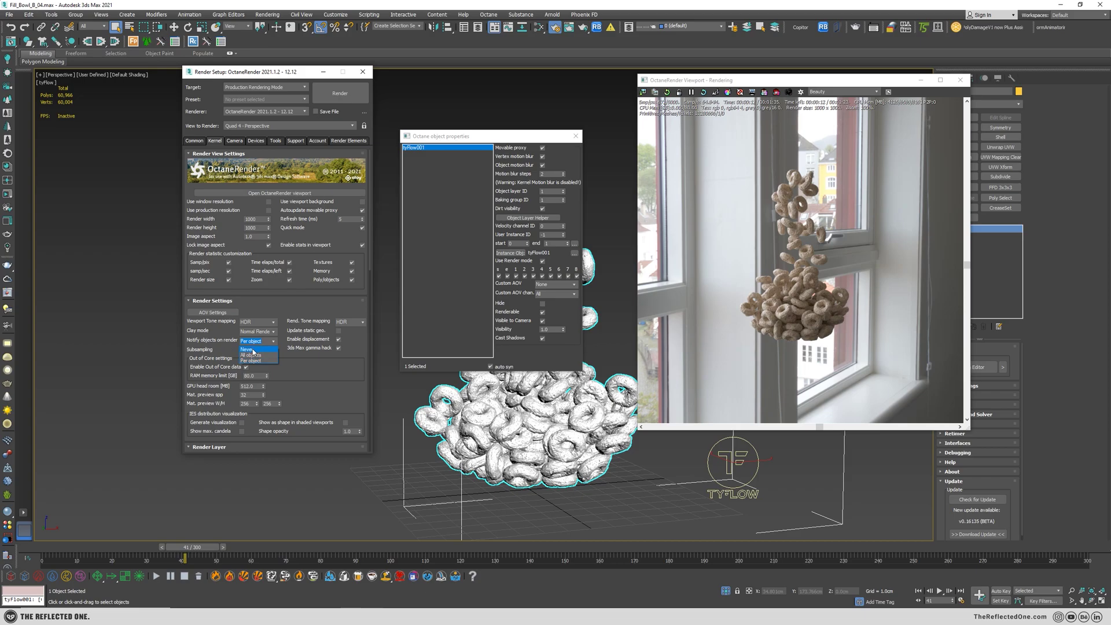
left_click(252, 351)
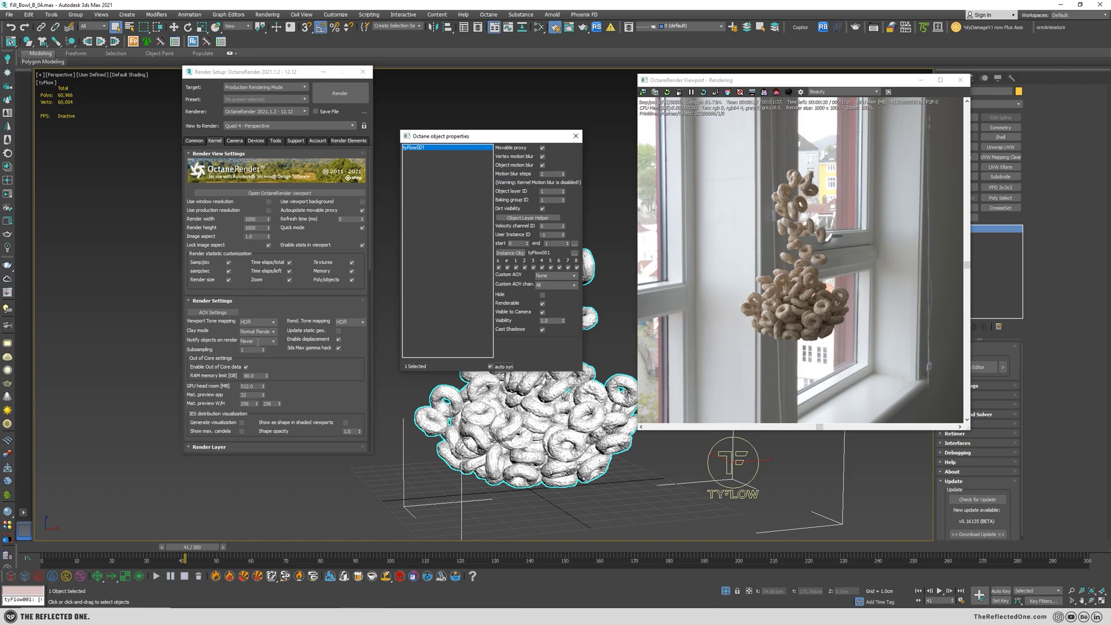
Step: Switch notify back to Per object, close the properties, then choose All objects
left_click(258, 341)
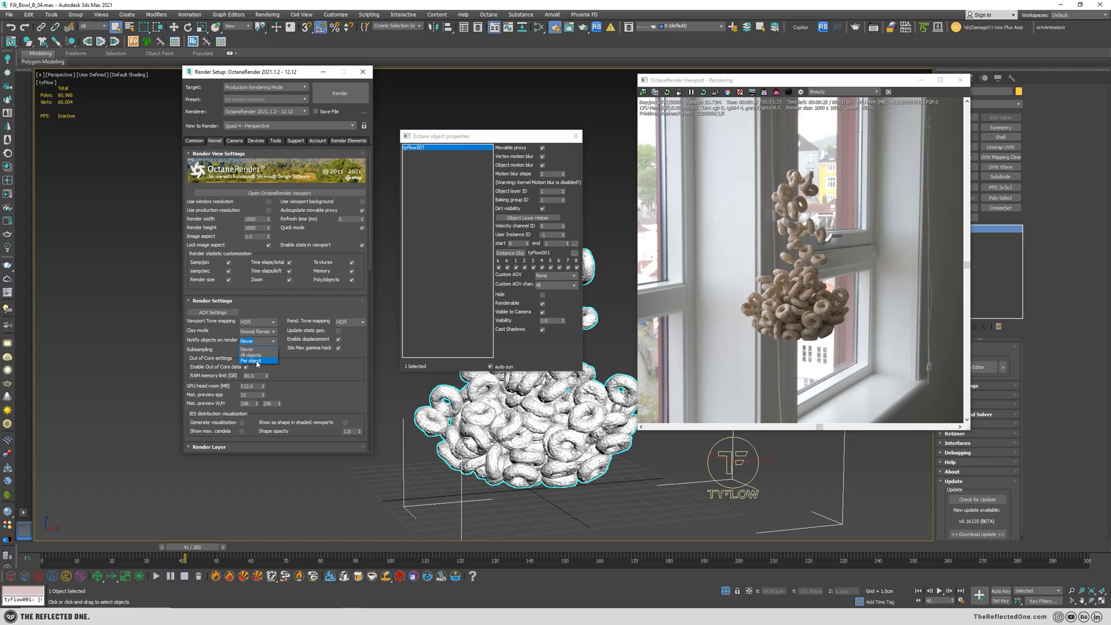
left_click(254, 360)
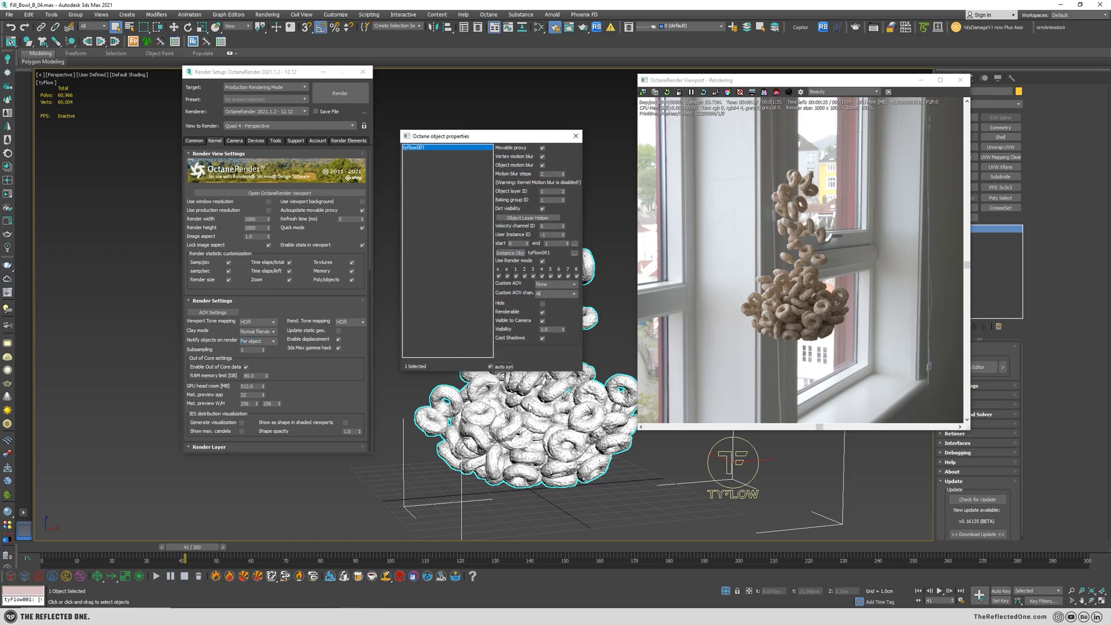
left_click(576, 137)
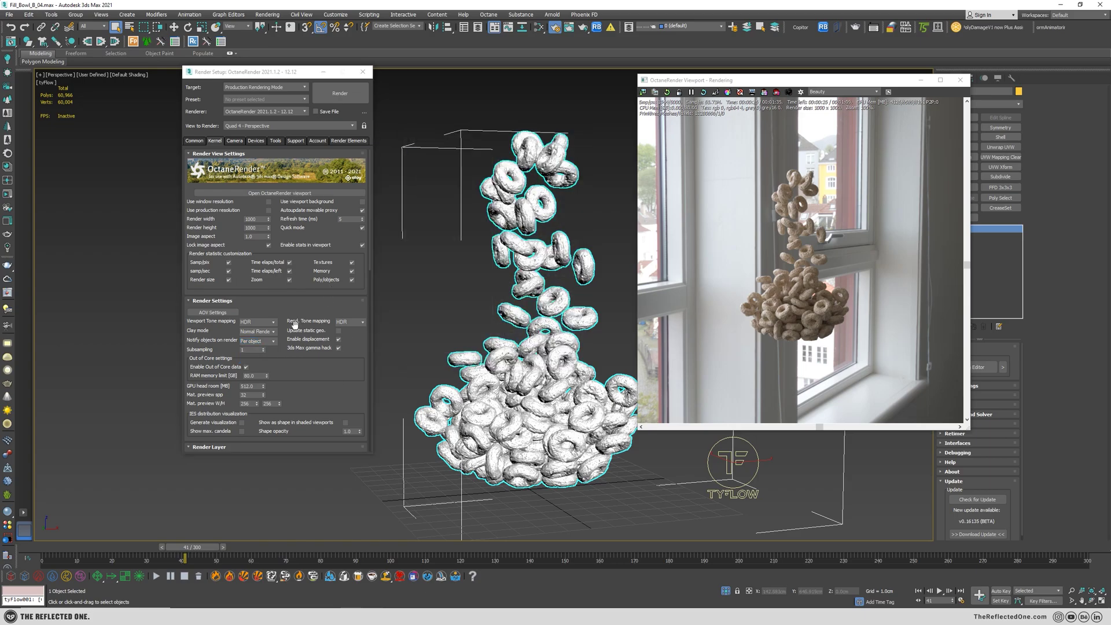
left_click(275, 341)
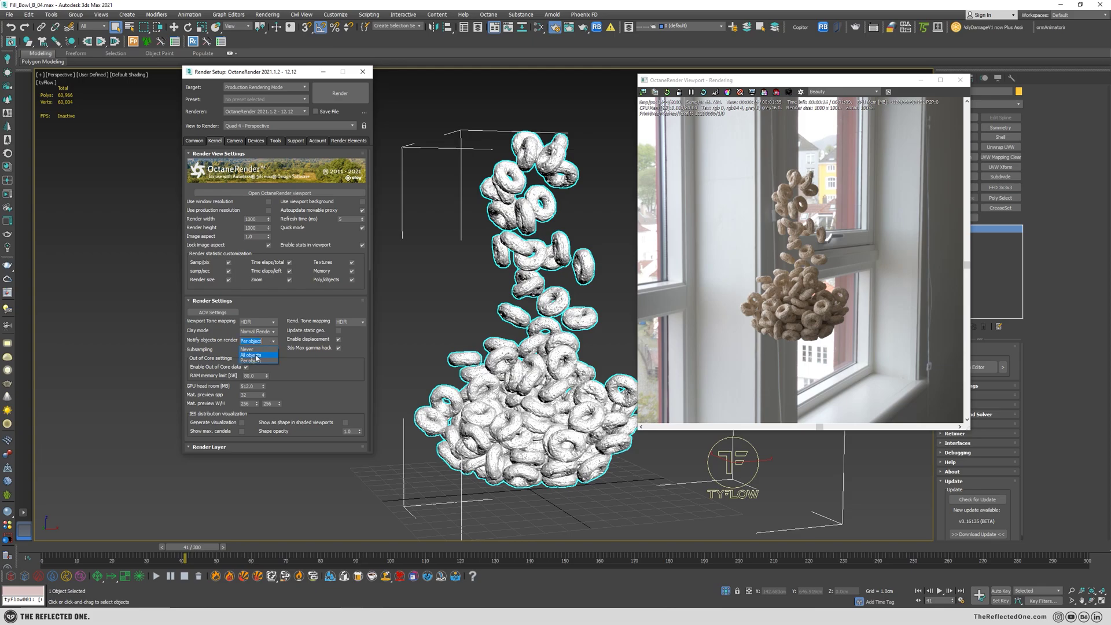